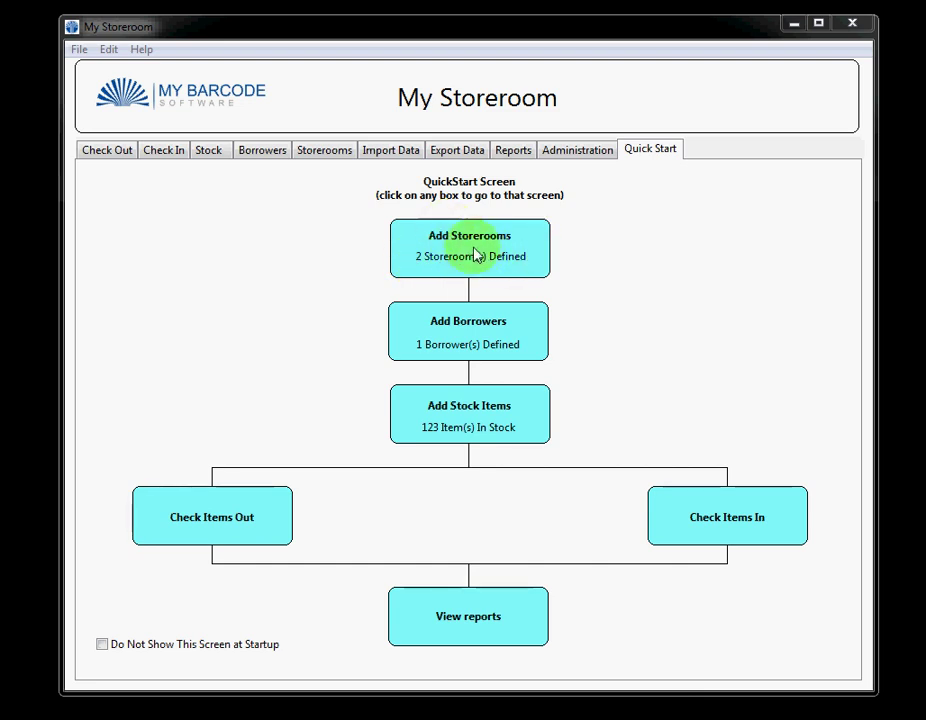
Go to the Check Out screen.
click(463, 256)
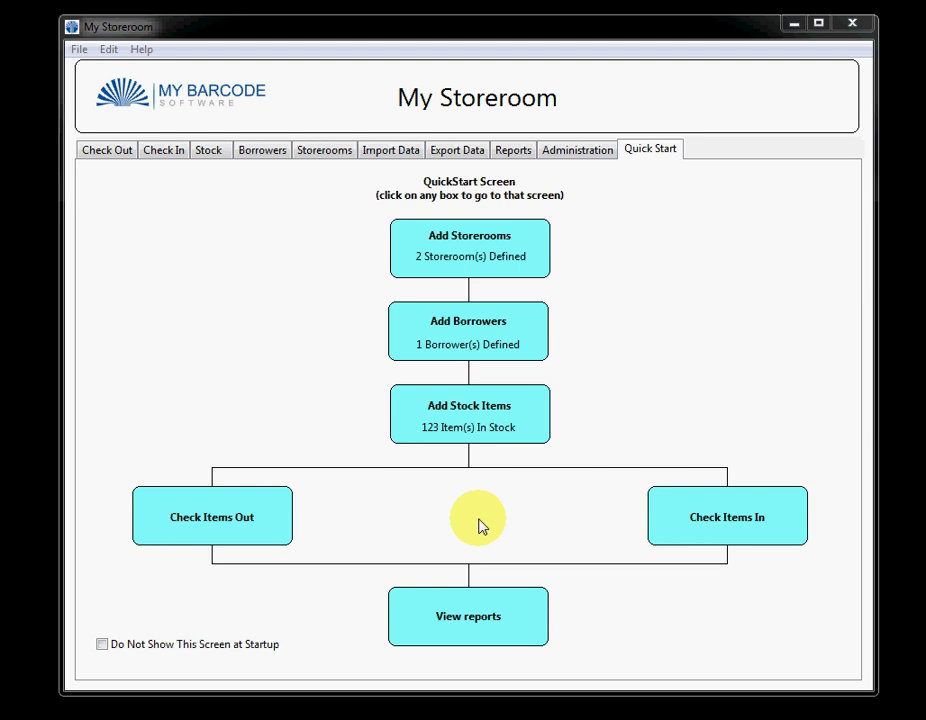
click(465, 622)
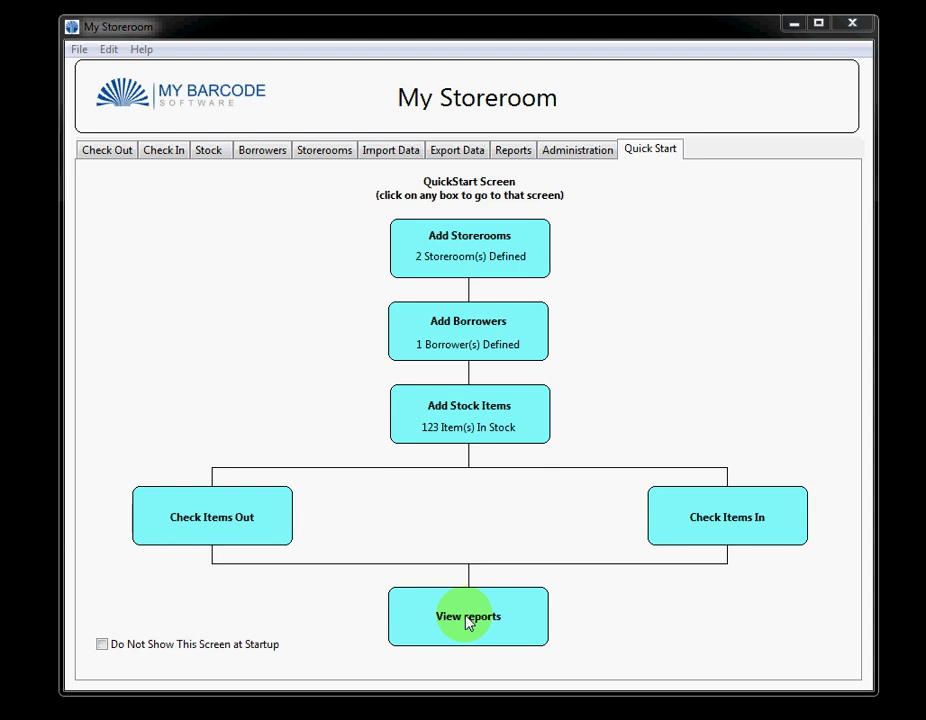
click(207, 518)
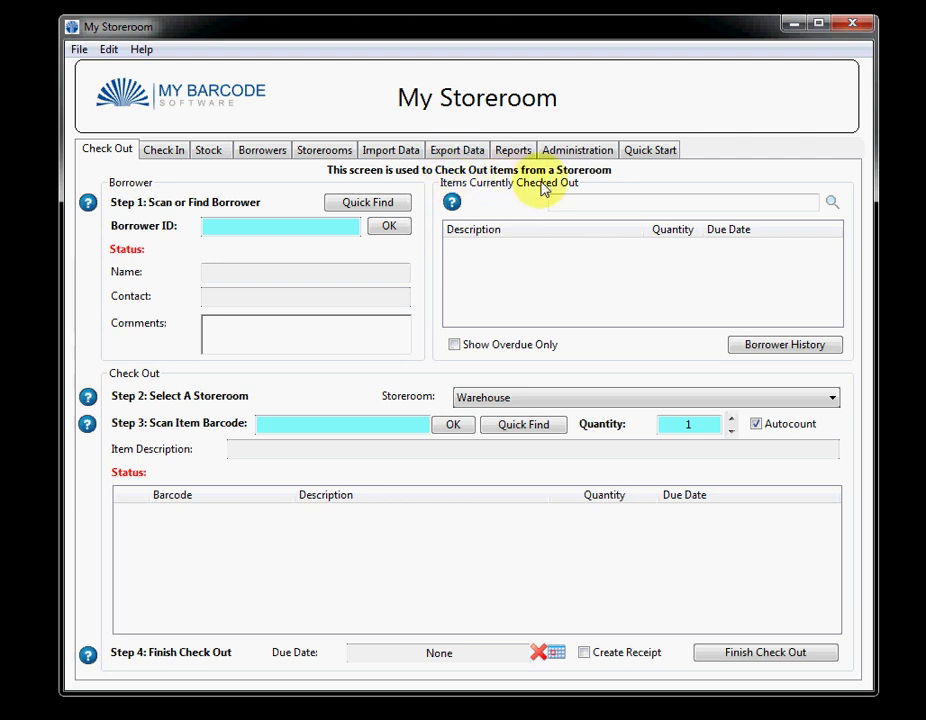
Read the help note for Items Currently Checked Out, then close it.
click(452, 202)
drag(352, 166, 512, 241)
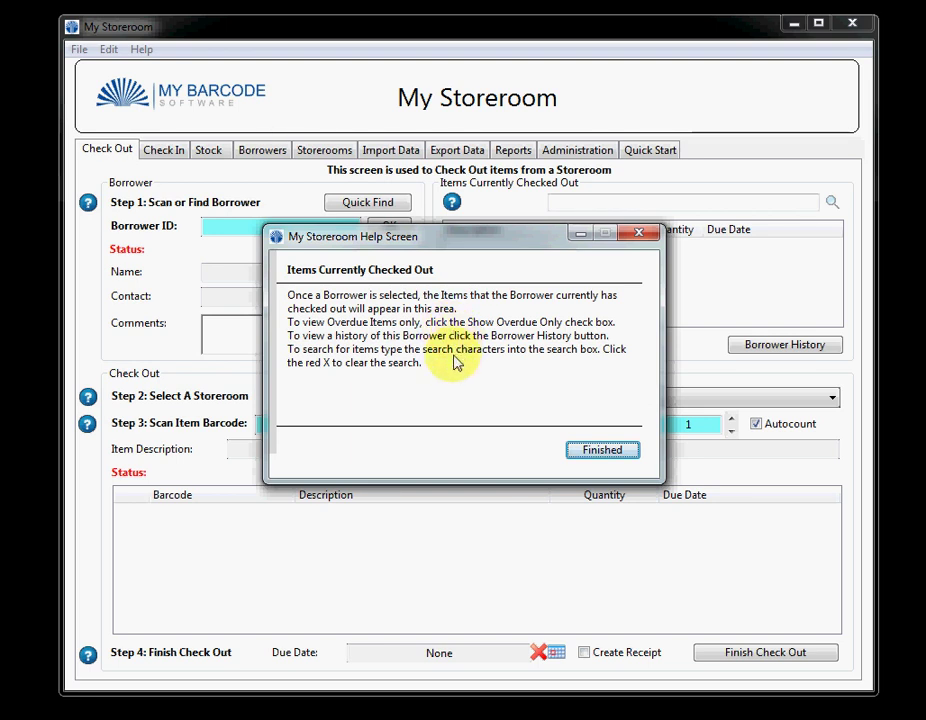
click(590, 453)
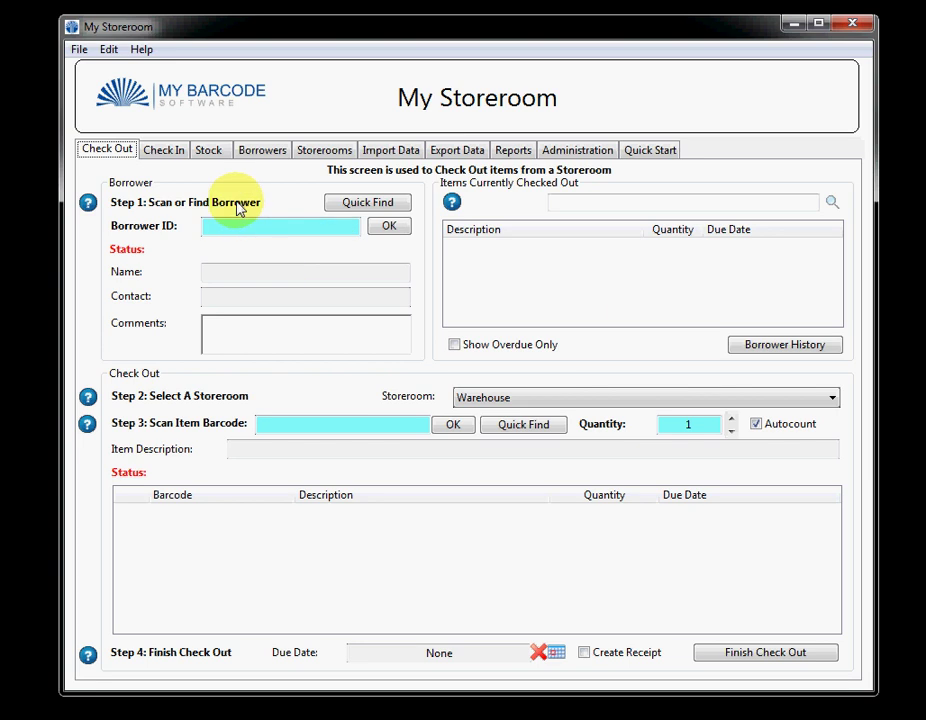
click(141, 49)
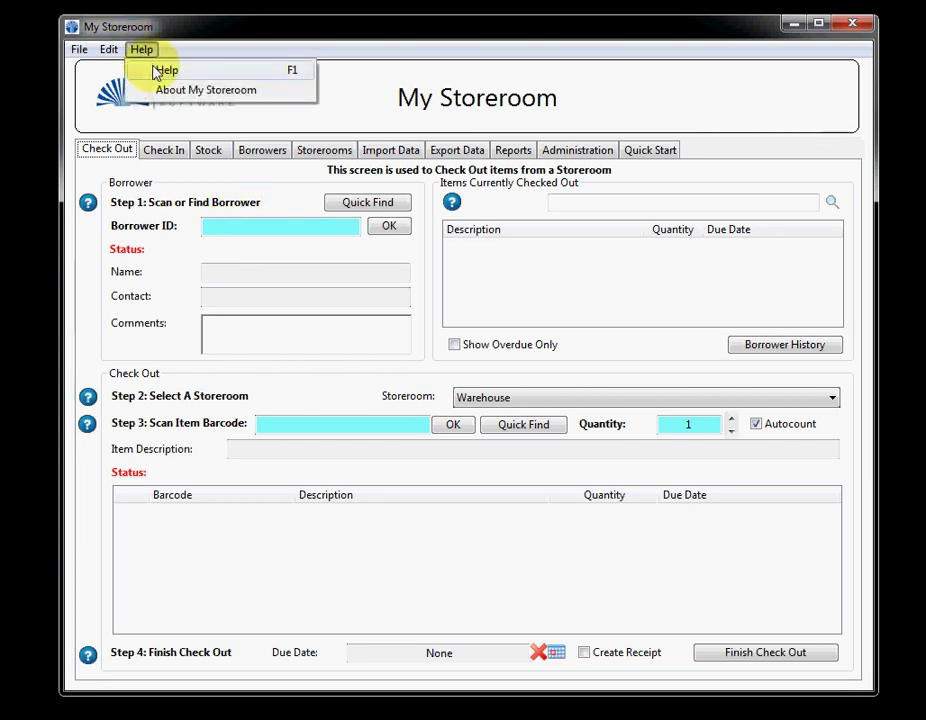
click(143, 50)
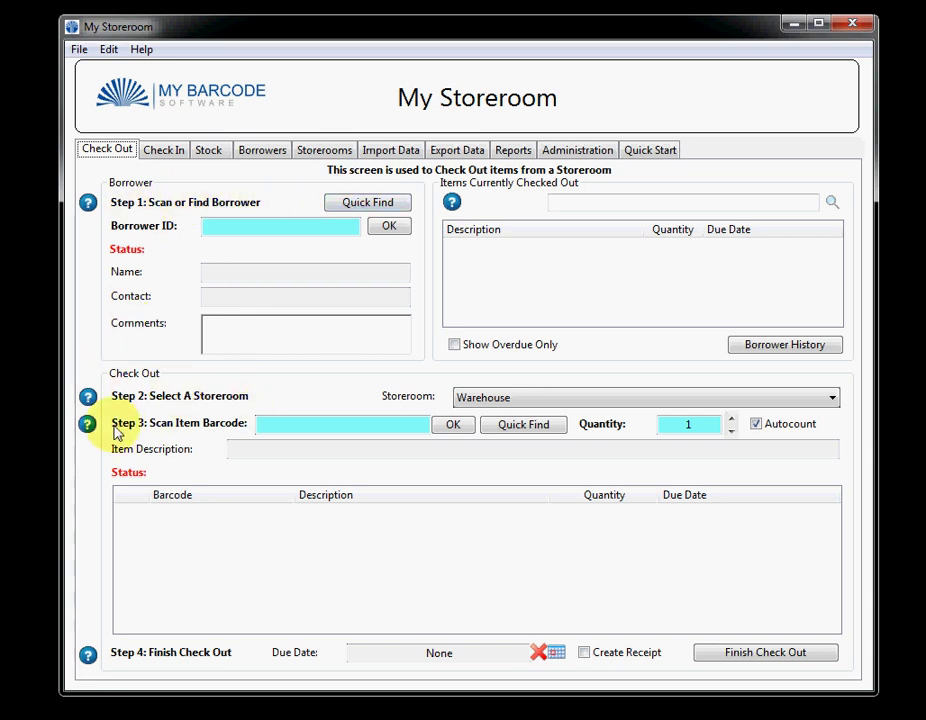
click(249, 236)
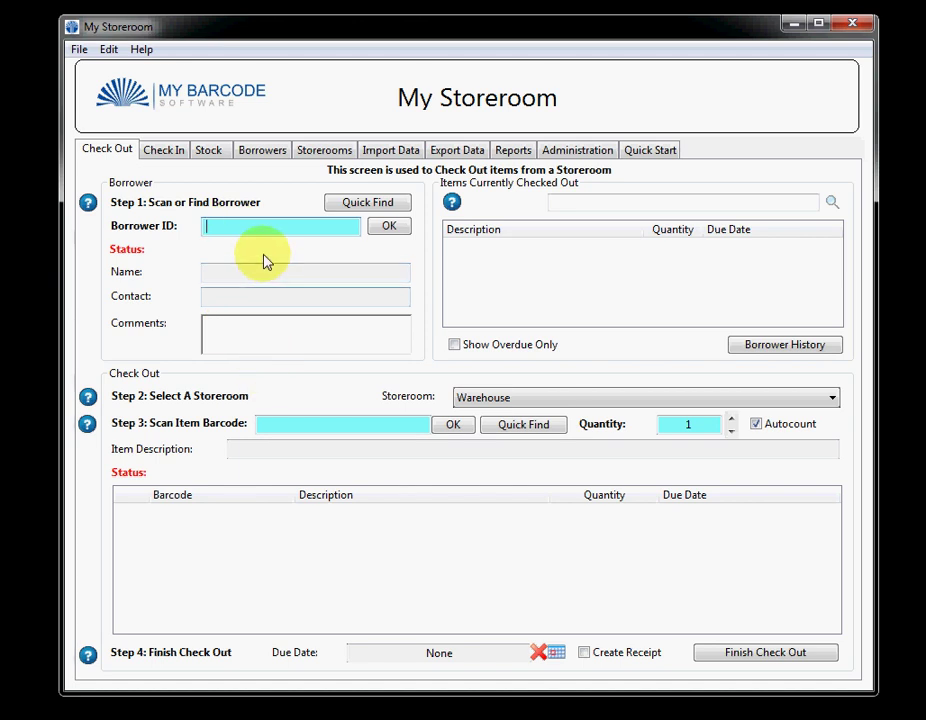
Load the sample borrower via Quick Find, showing their checked-out Shovel and Compressor.
click(380, 205)
drag(258, 72, 425, 85)
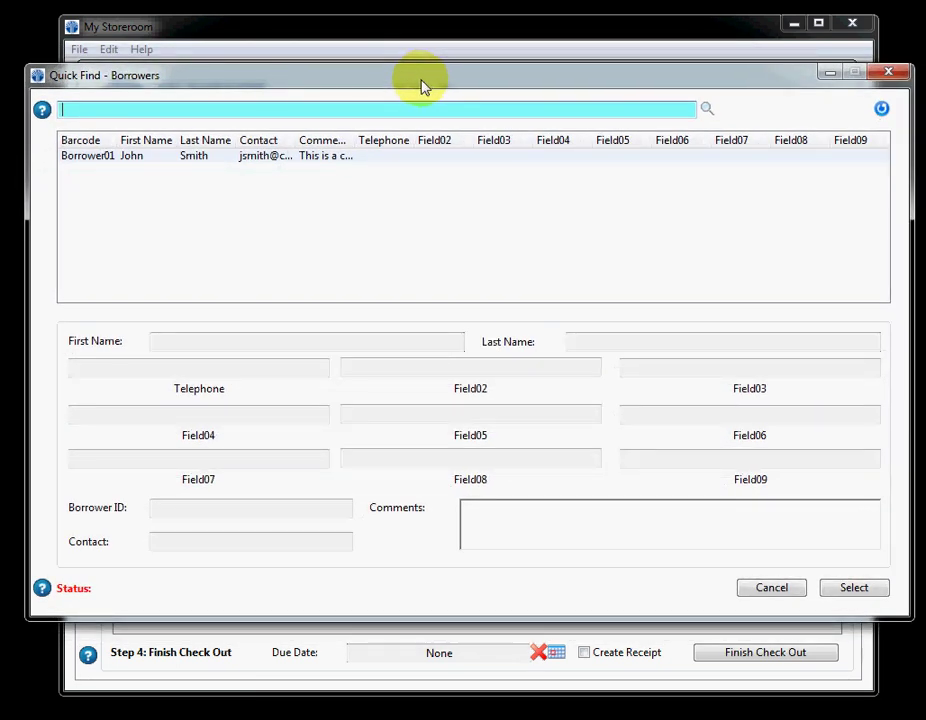
click(252, 160)
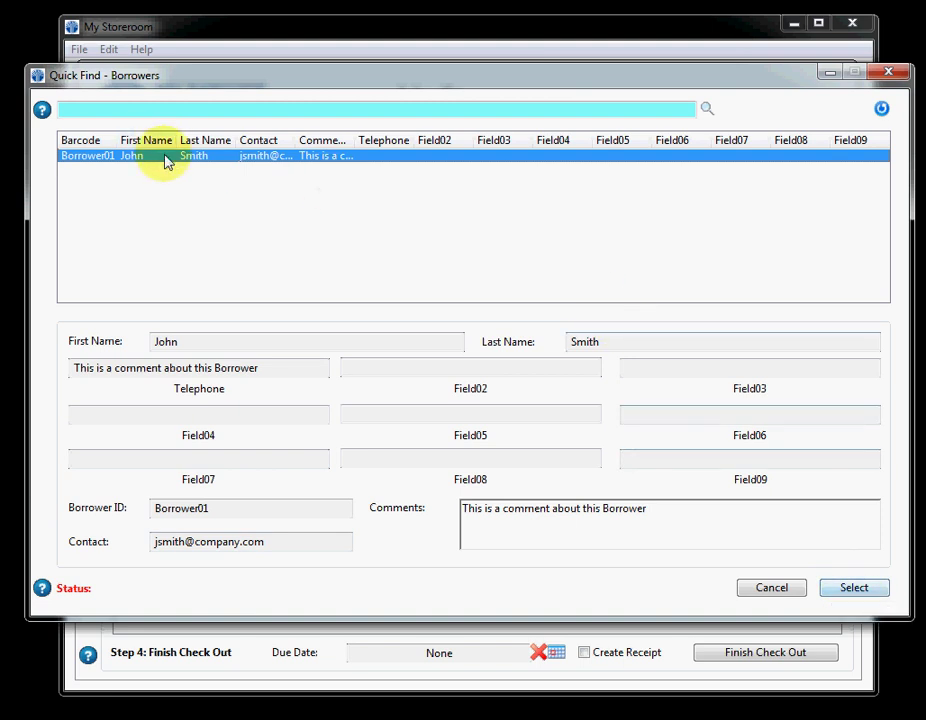
click(856, 589)
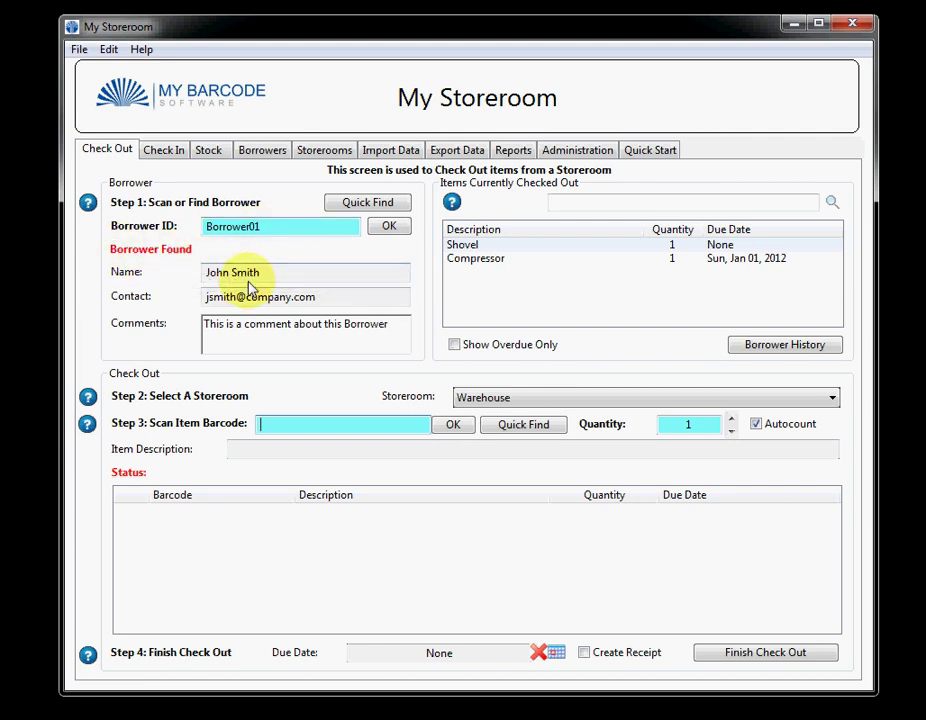
Select the Shovel and Compressor rows in the borrowed items list.
click(265, 333)
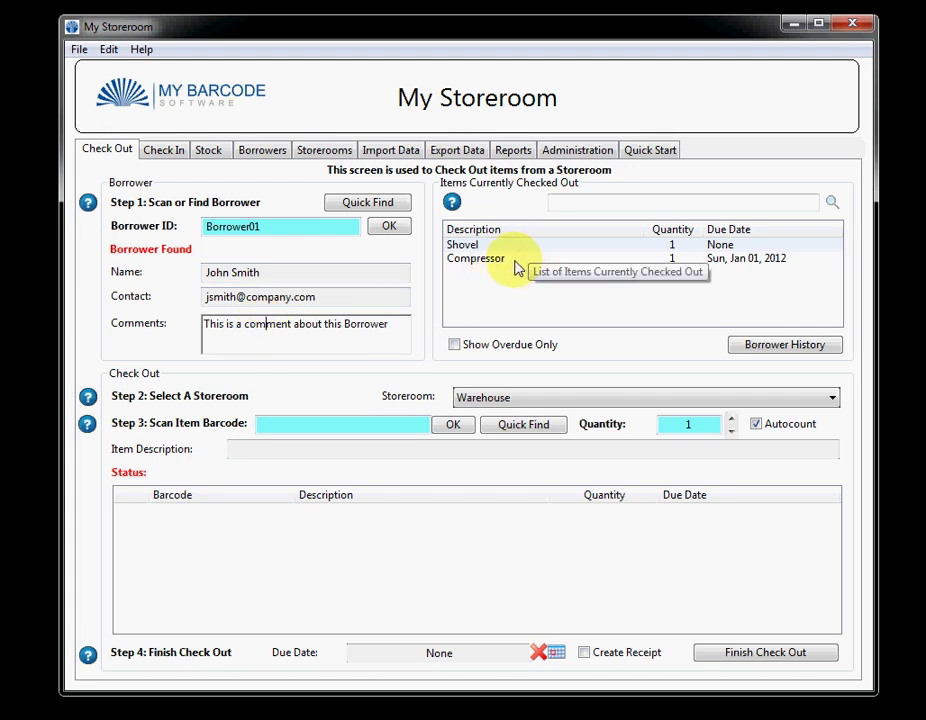
click(516, 262)
click(511, 246)
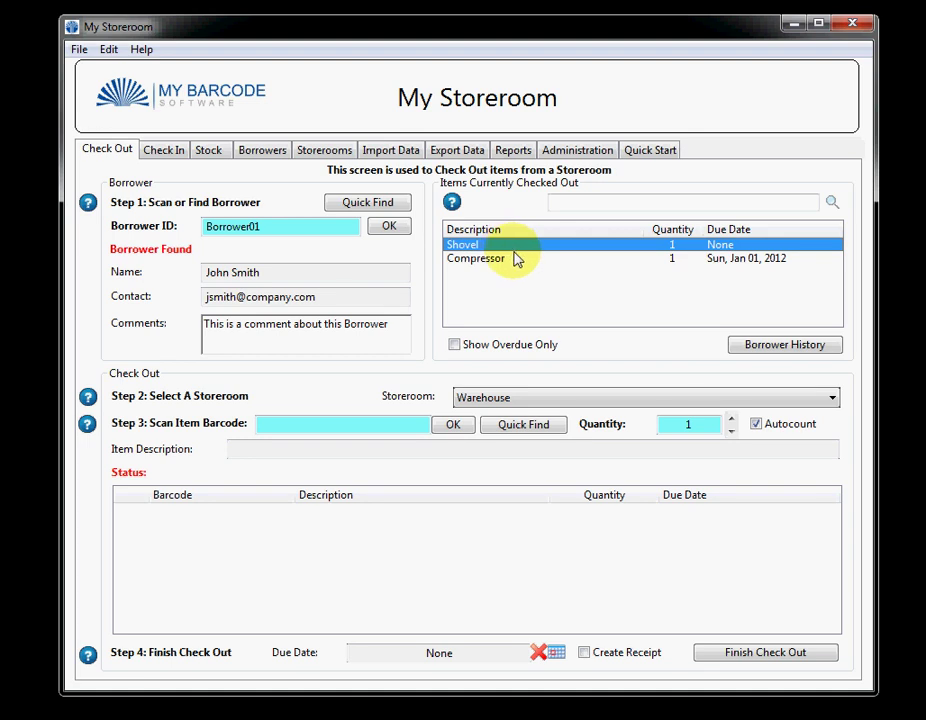
click(514, 265)
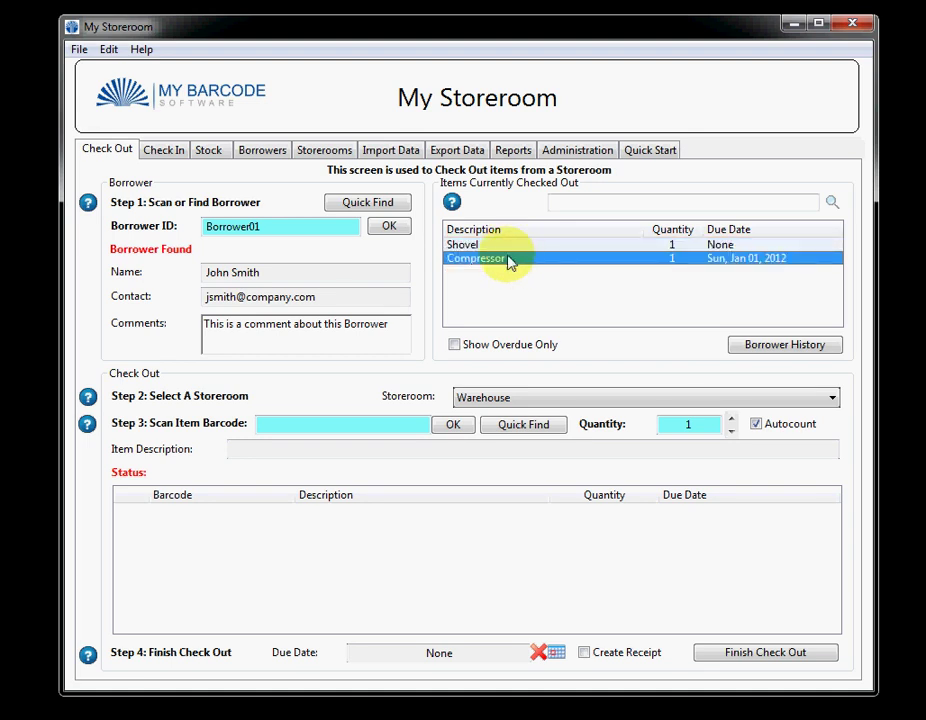
click(504, 250)
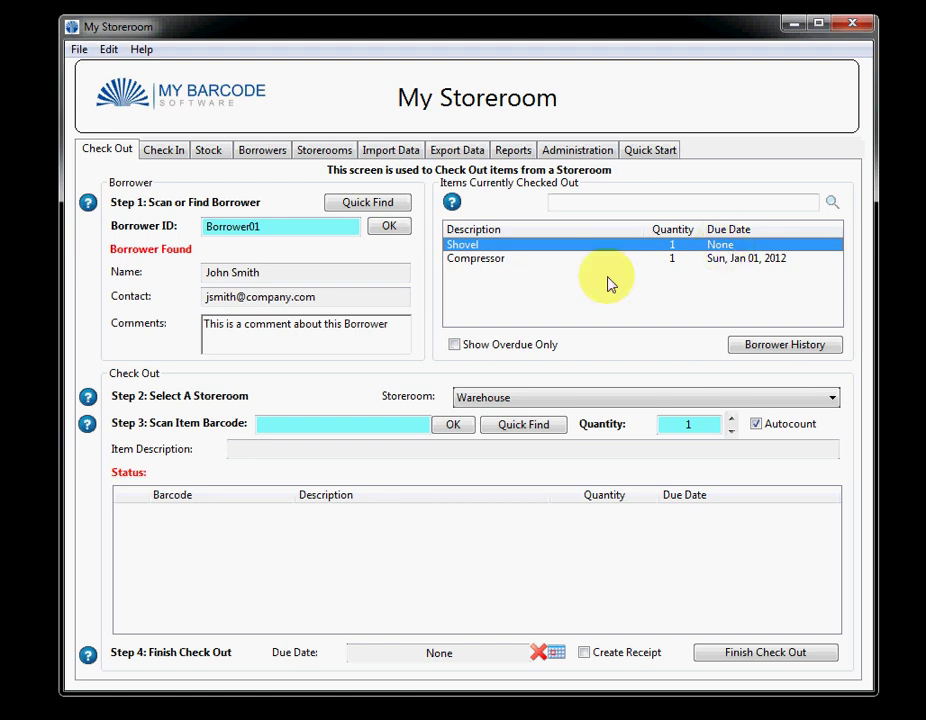
click(496, 264)
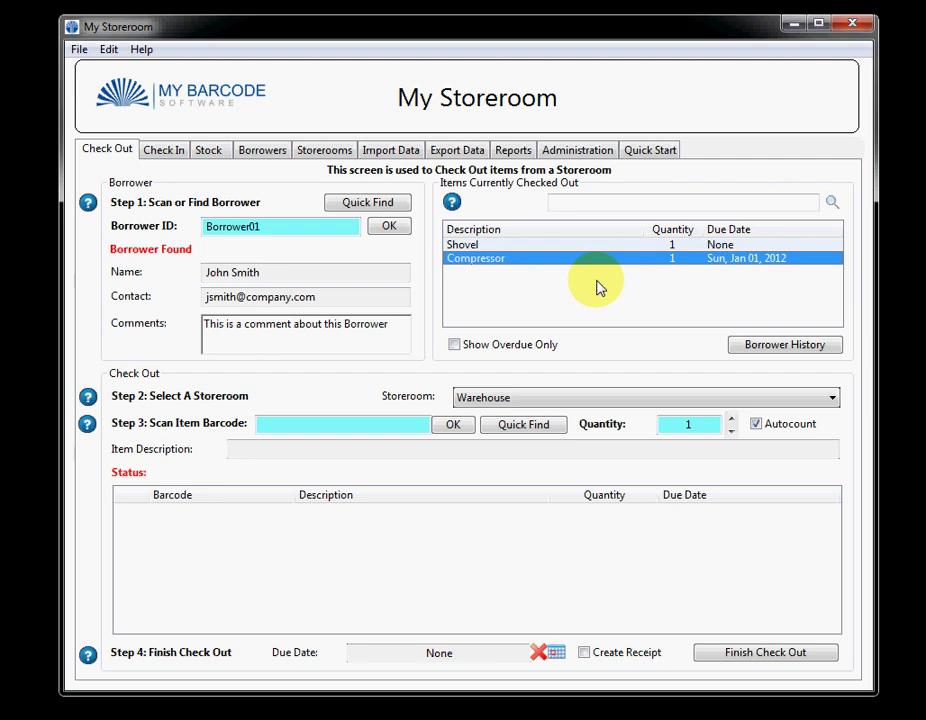
Toggle Show Overdue Only on and back off, then view the borrower's history.
click(455, 346)
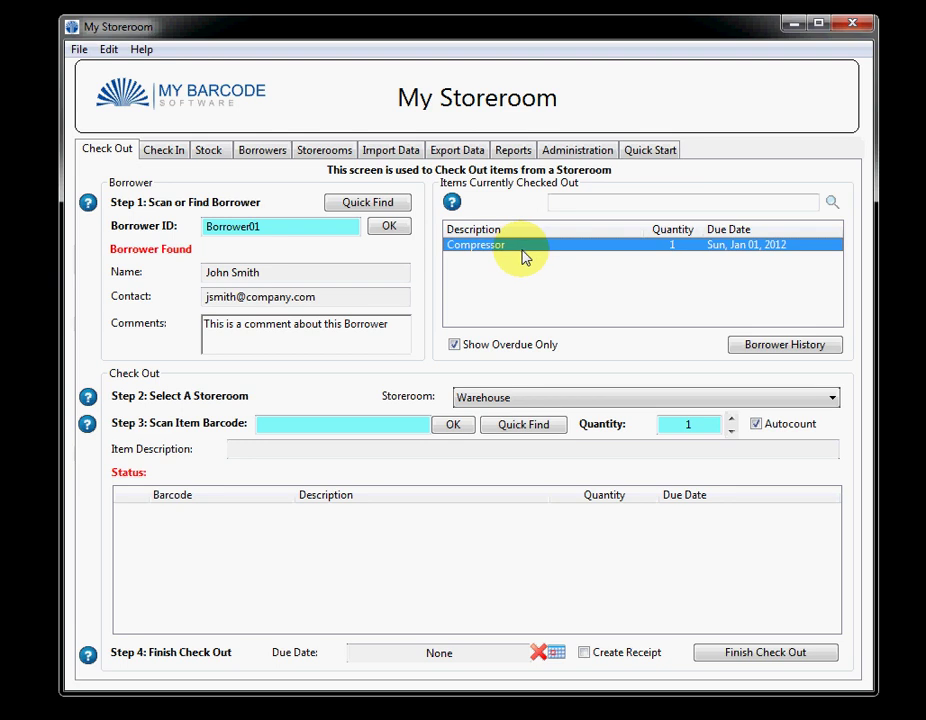
click(455, 346)
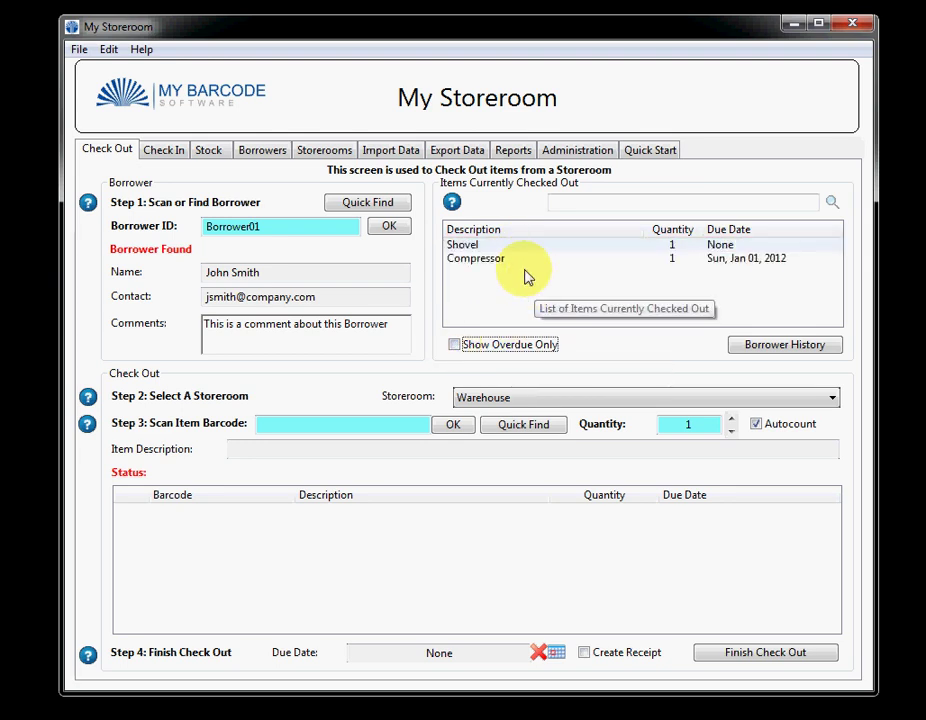
click(775, 346)
Review the borrower's twelve Apr 23, 2012 transactions and close the history window.
drag(376, 104, 544, 149)
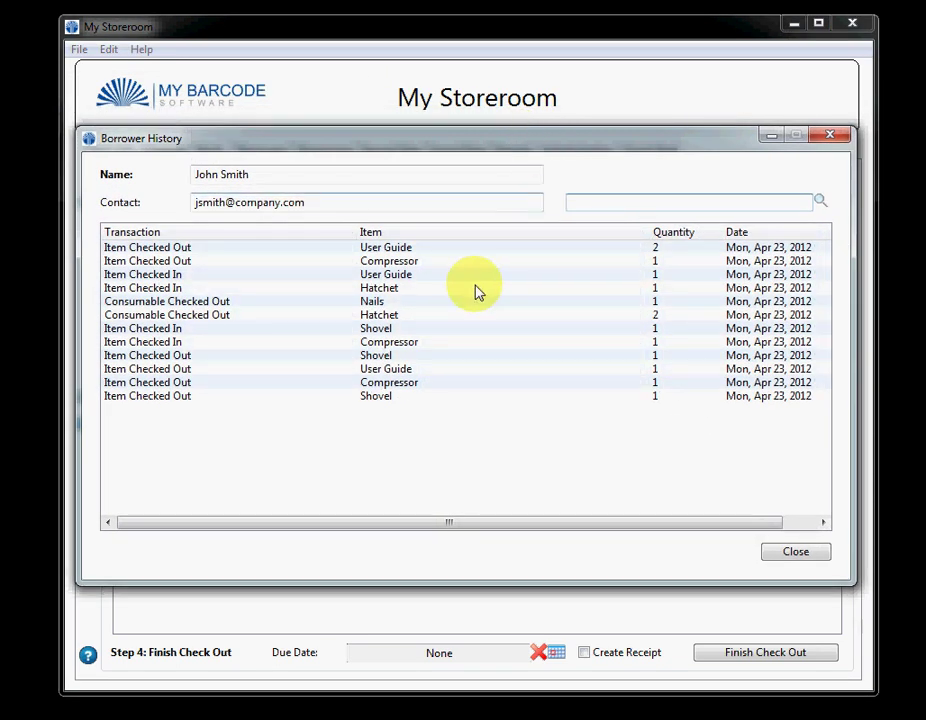
click(797, 556)
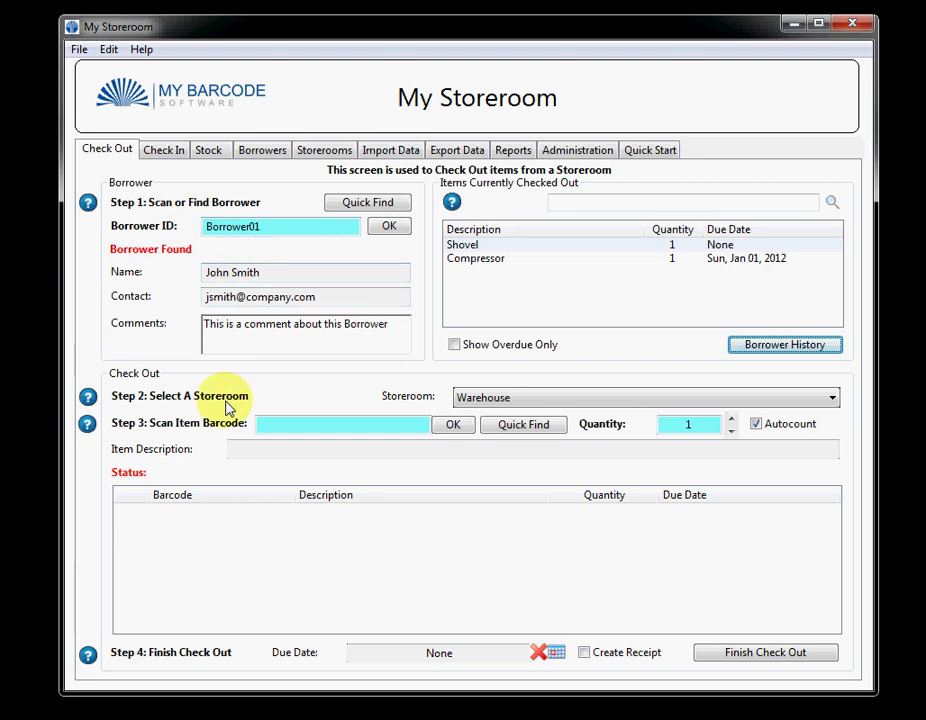
Set the storeroom to Warehouse and bring up the stock item search.
click(484, 401)
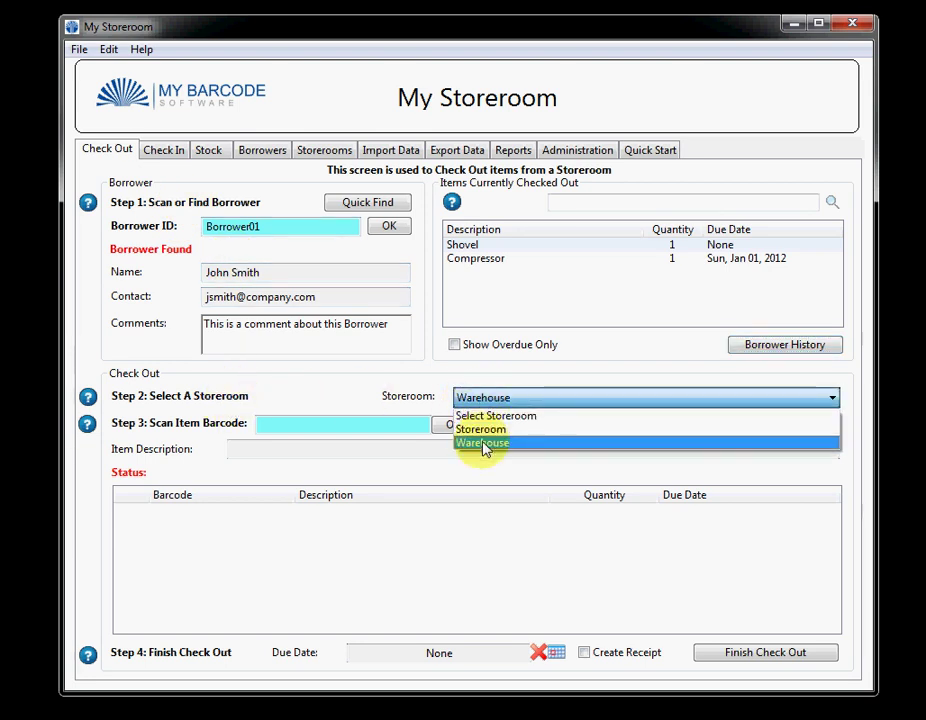
click(482, 446)
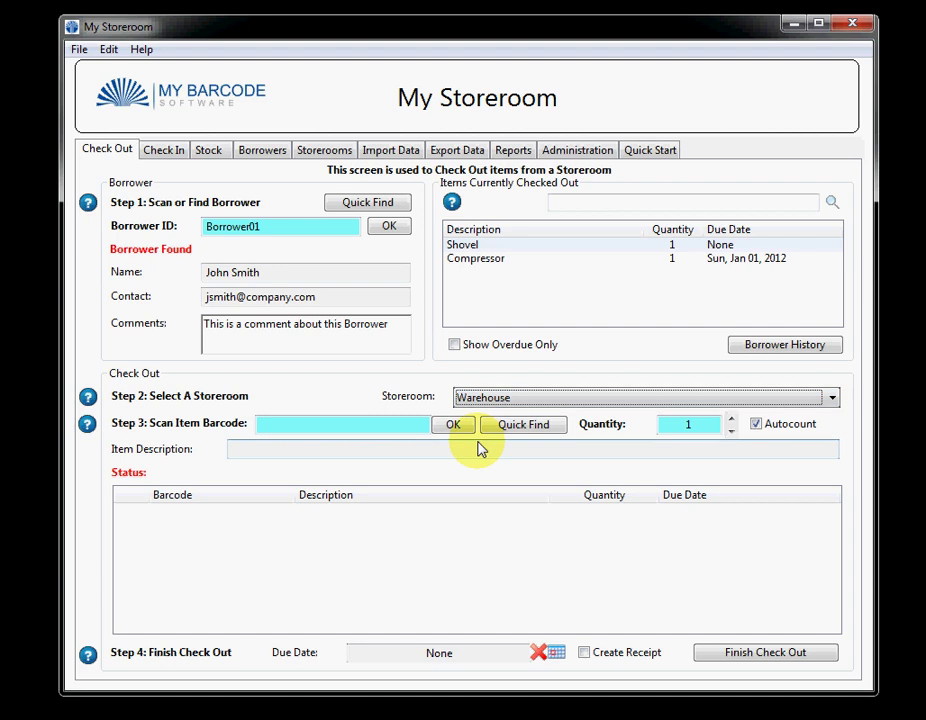
click(324, 433)
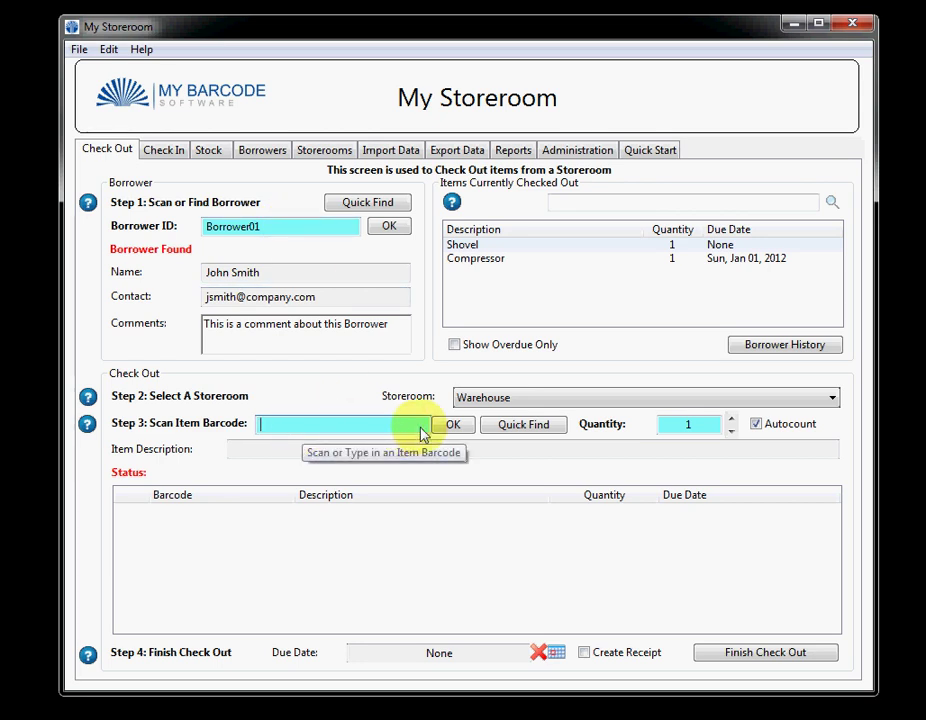
click(523, 430)
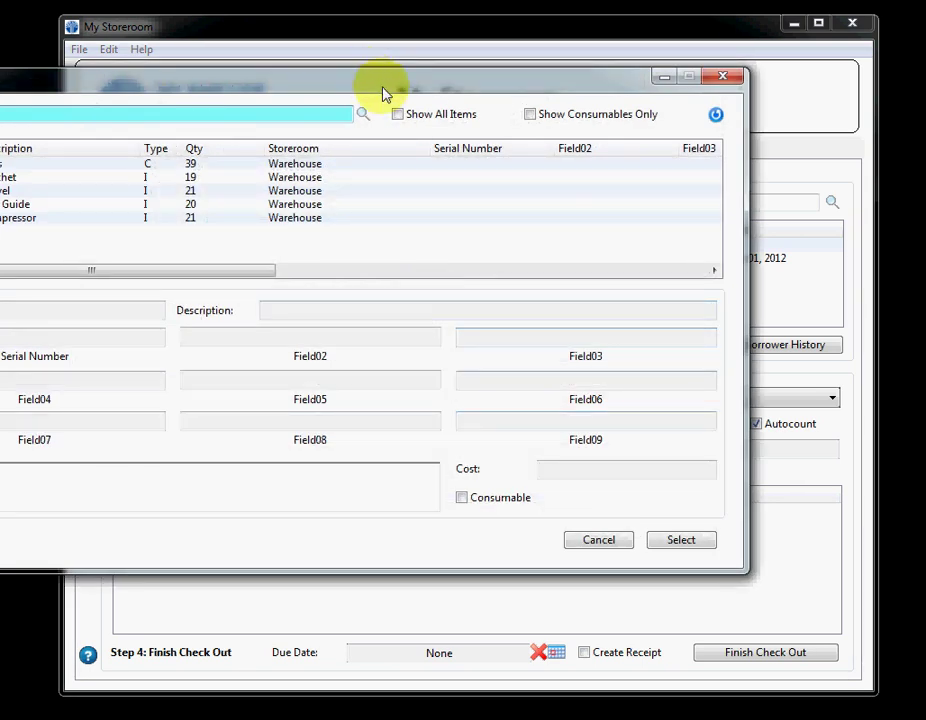
drag(382, 93, 541, 223)
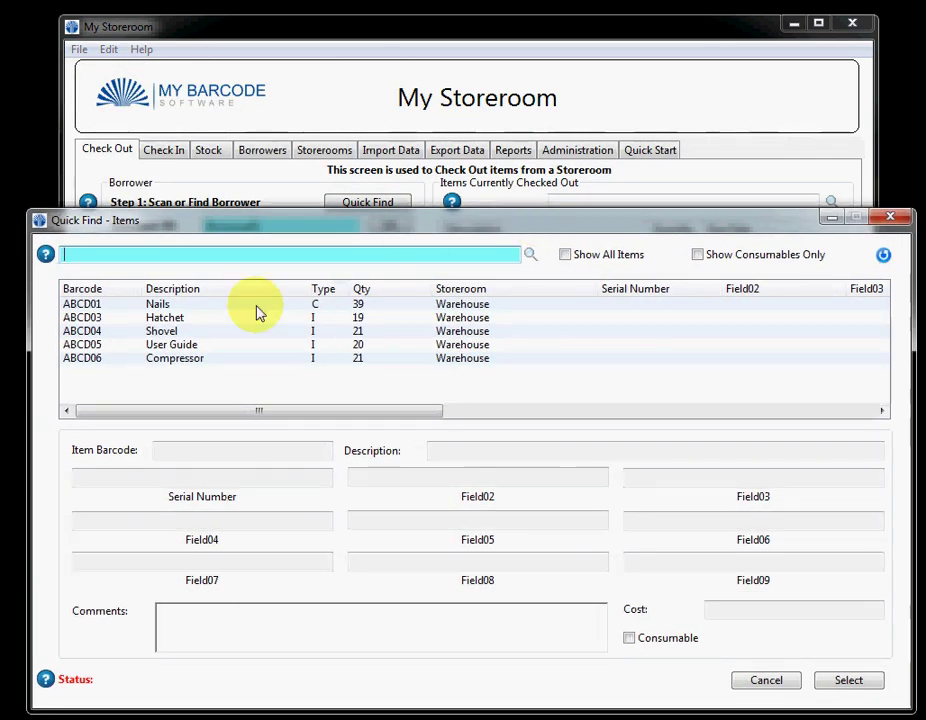
Browse the Nails, Hatchet, Shovel, User Guide and Compressor details, then add Nails (ABCD01).
click(208, 309)
click(210, 318)
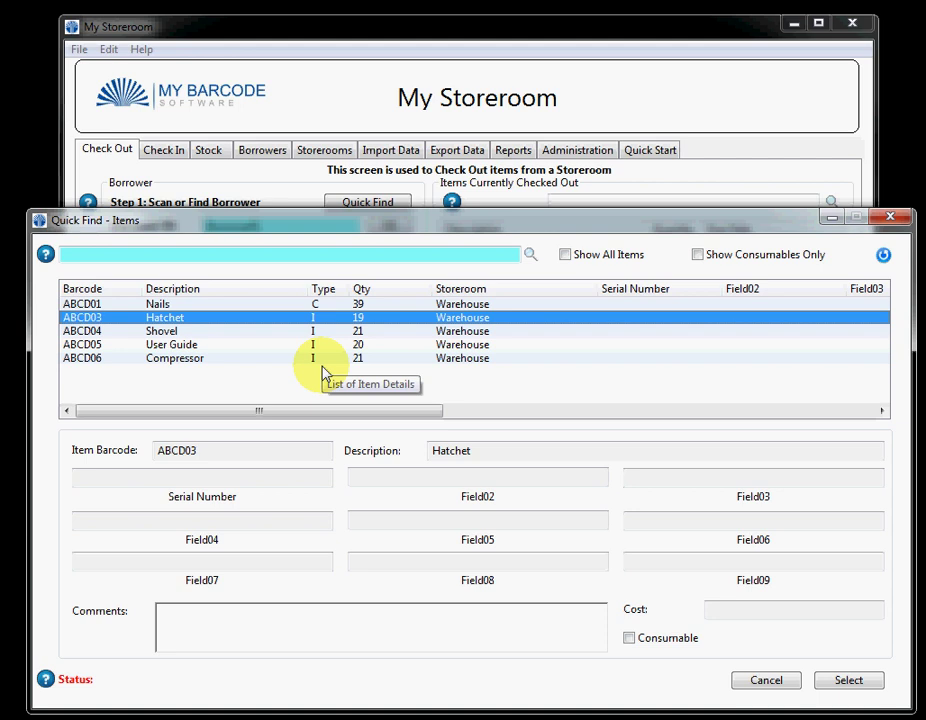
click(322, 306)
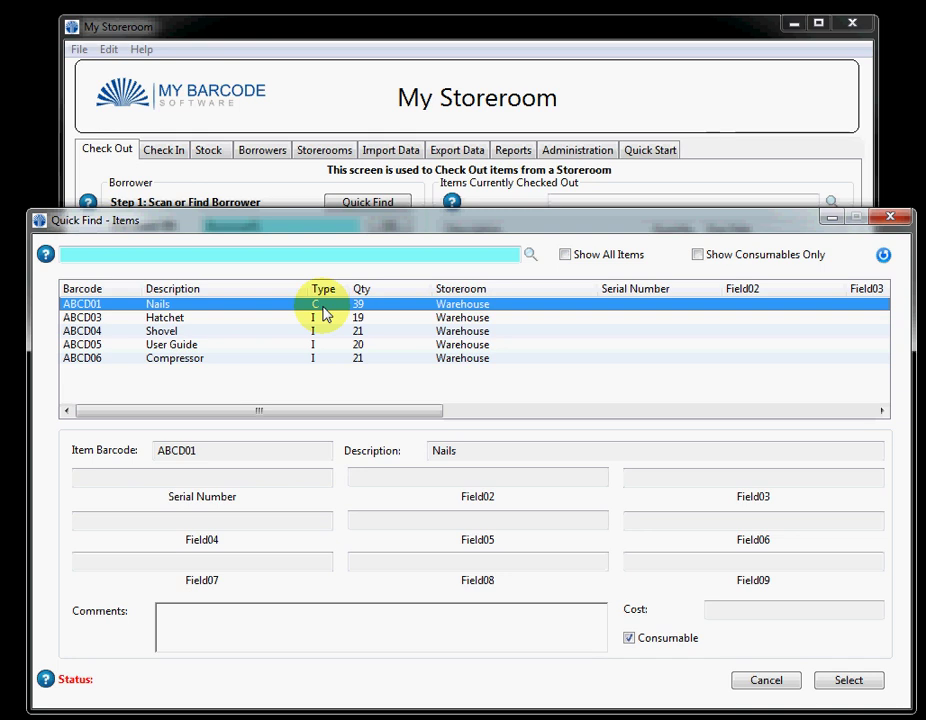
click(326, 336)
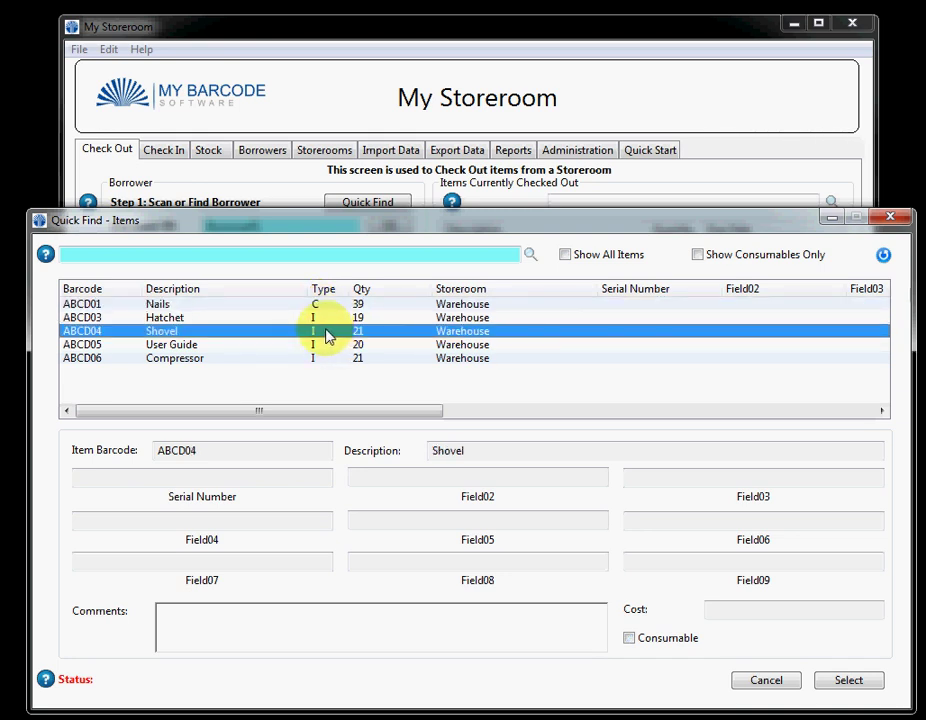
click(315, 347)
click(313, 358)
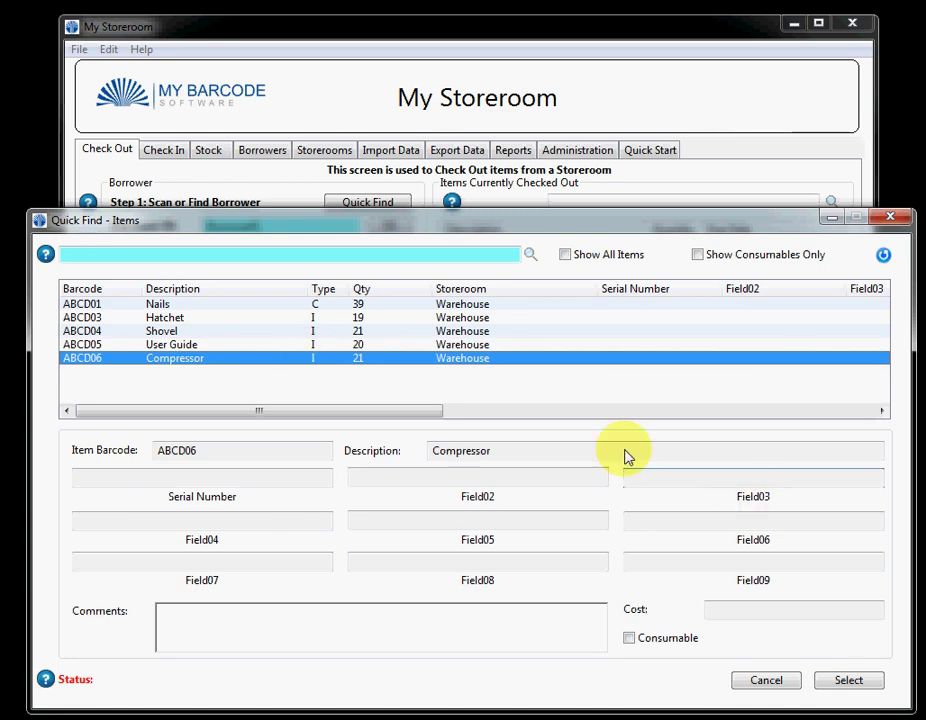
double_click(163, 303)
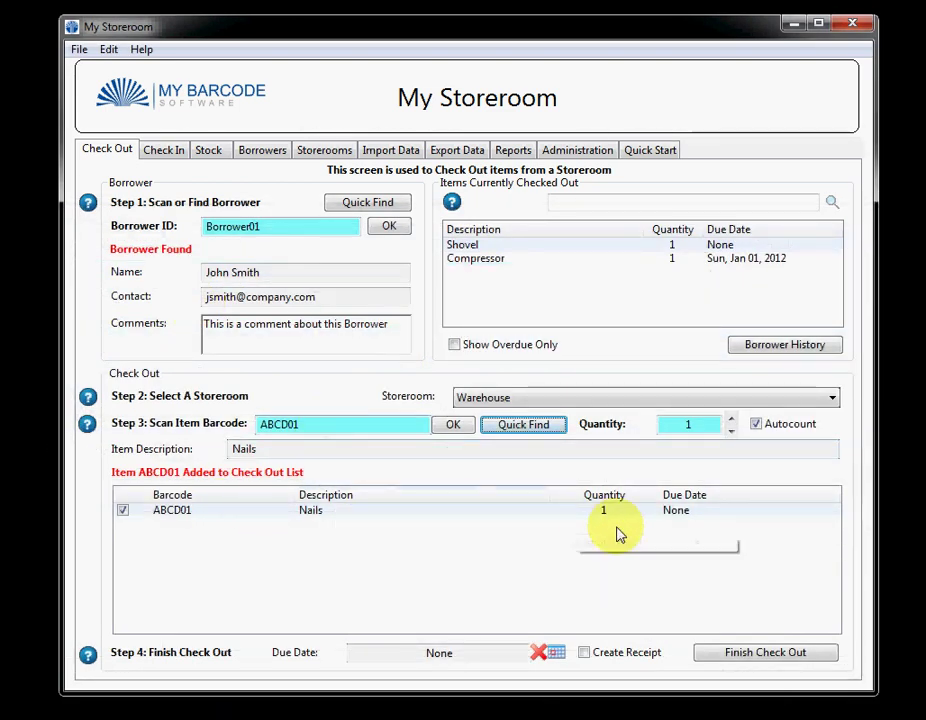
Add the User Guide (ABCD05) to the check-out list alongside Nails.
click(650, 520)
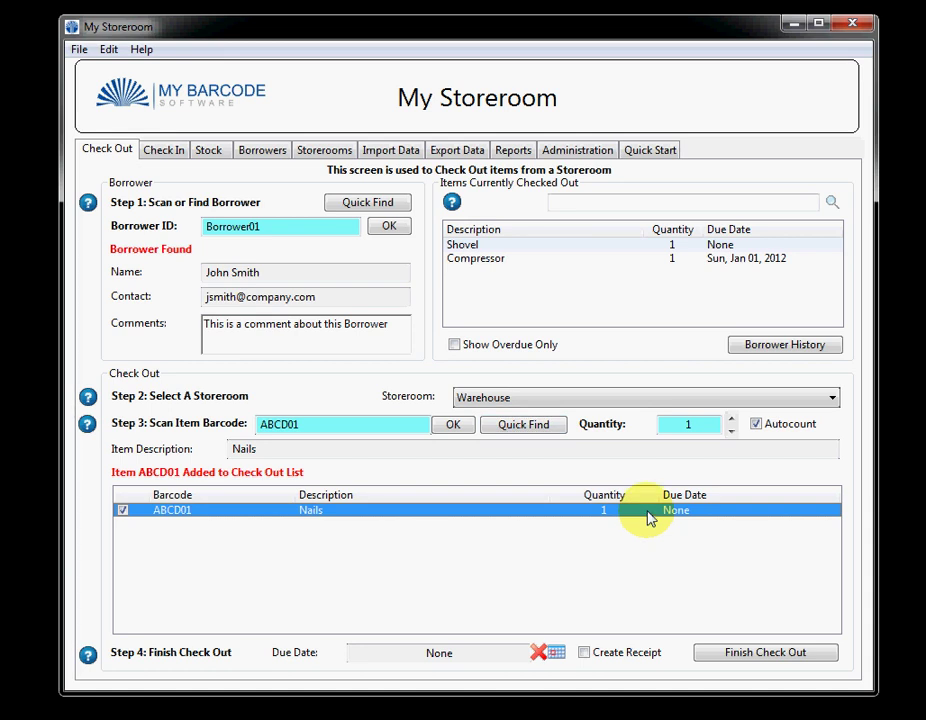
click(525, 429)
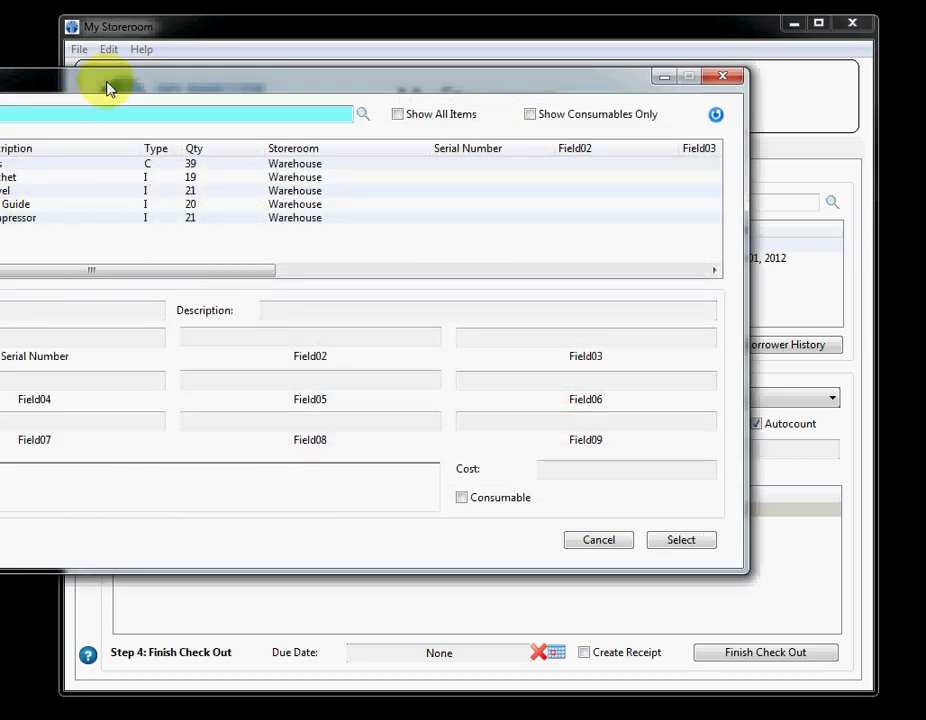
drag(107, 80, 302, 250)
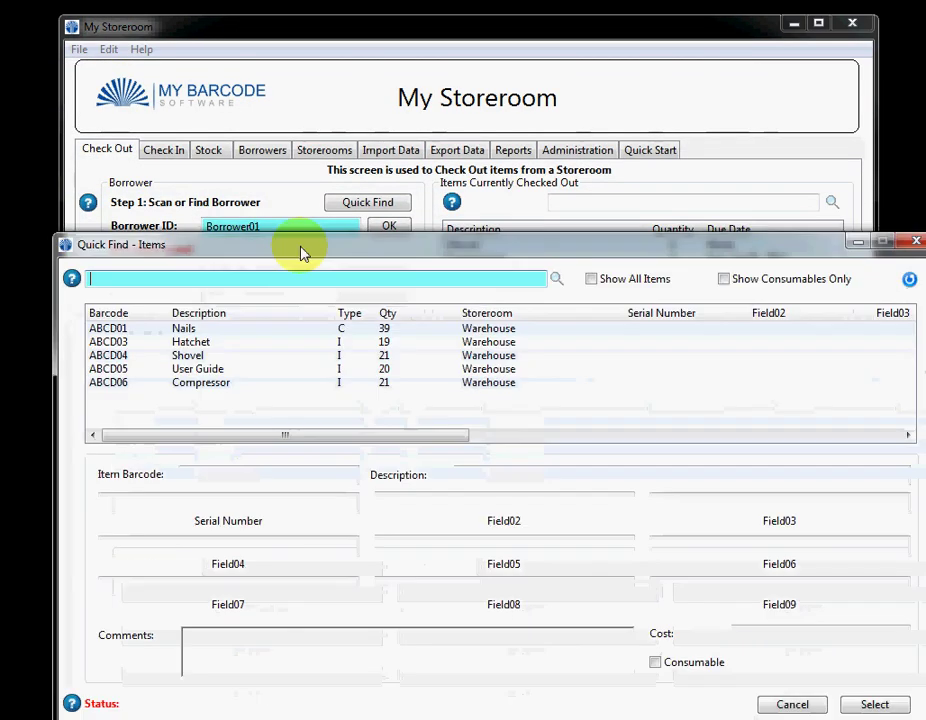
double_click(211, 369)
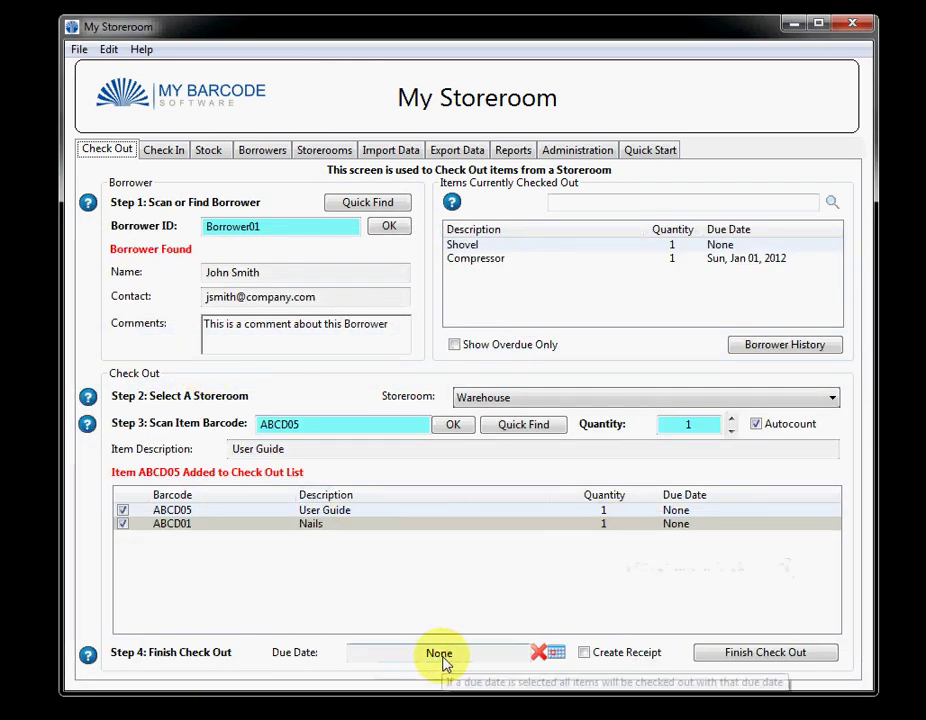
click(557, 656)
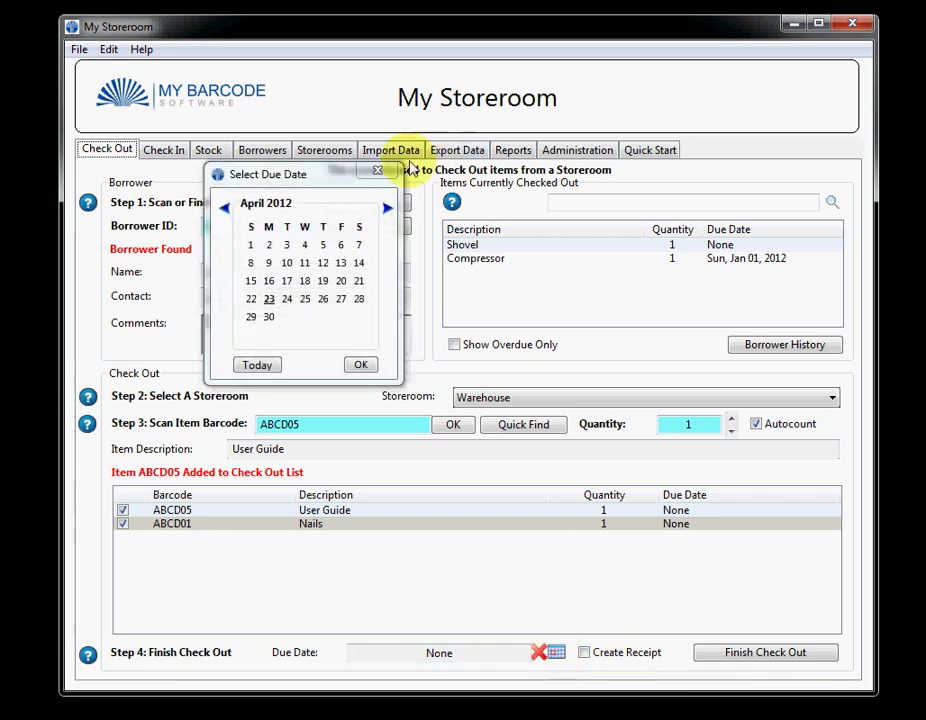
Set the User Guide's due date to Mon, Apr 30, 2012.
click(386, 177)
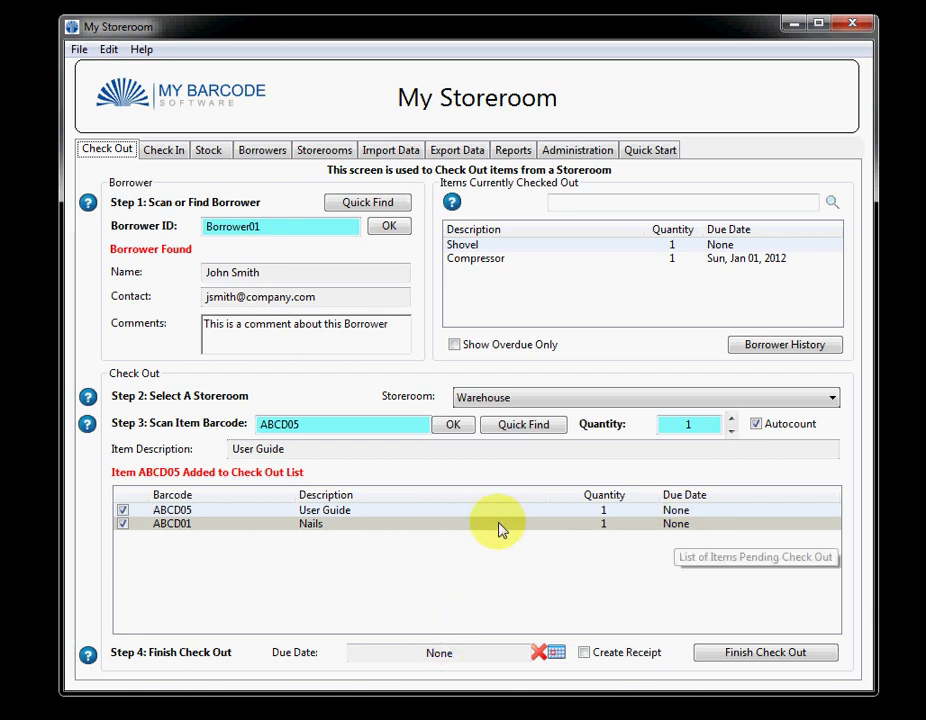
double_click(744, 513)
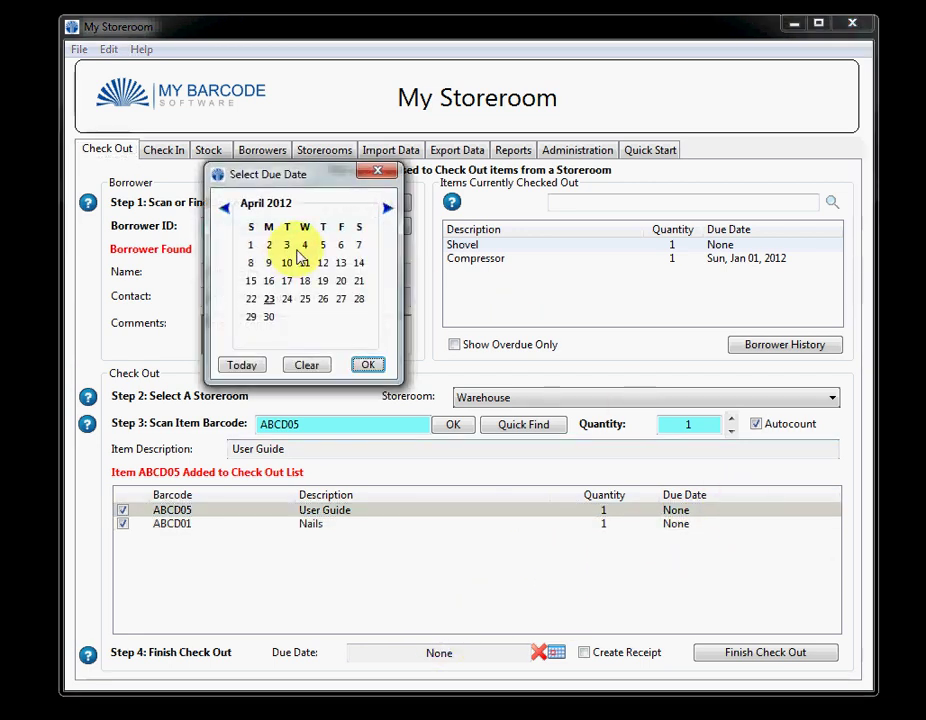
click(269, 317)
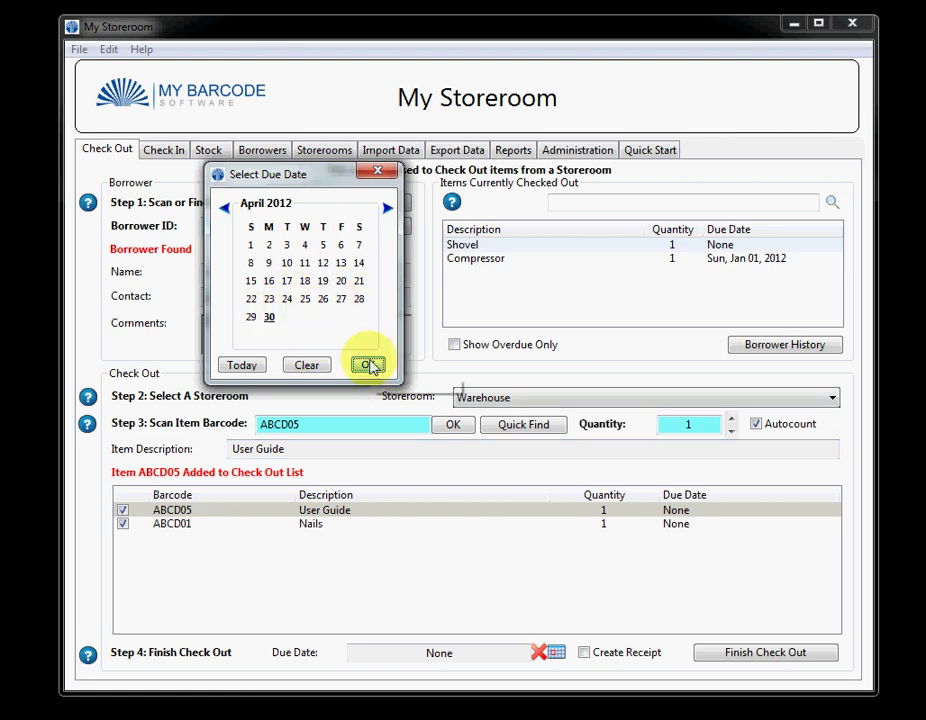
click(368, 364)
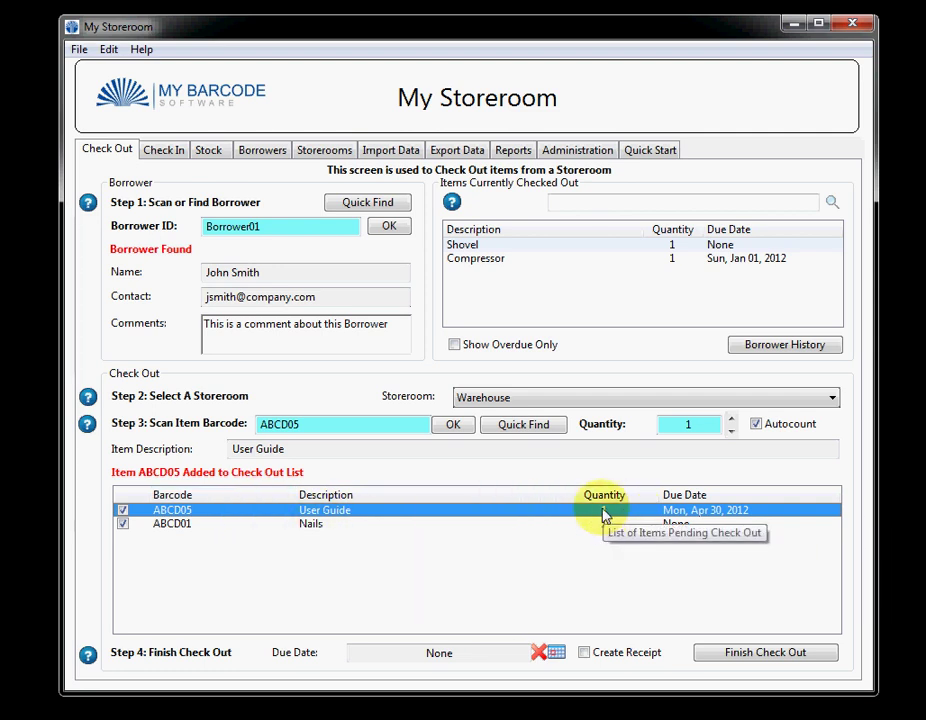
Change the pending Nails quantity to 4.
click(604, 530)
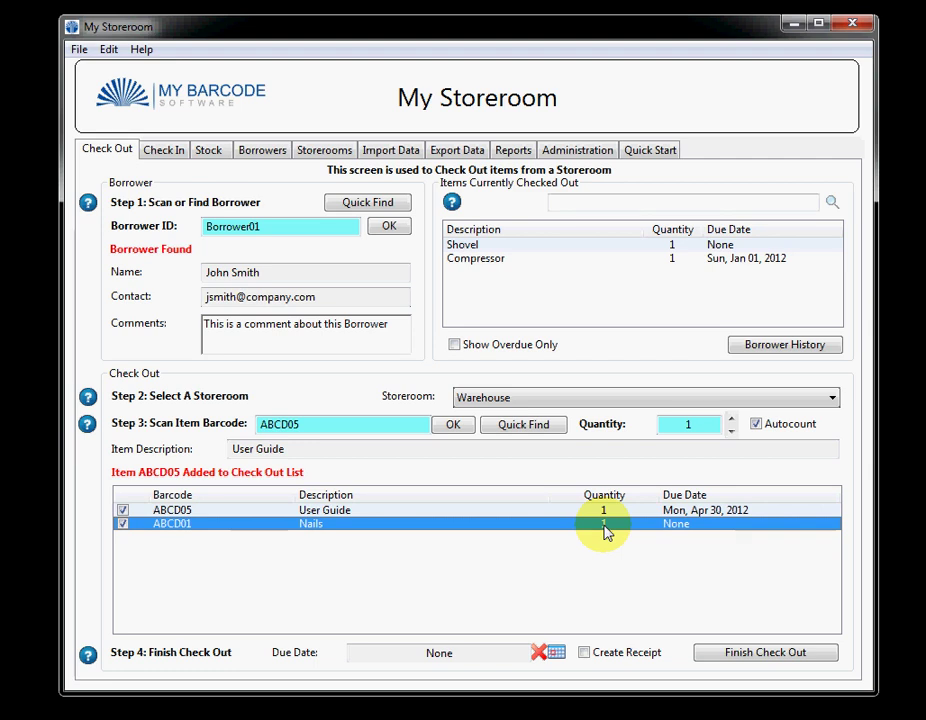
click(604, 530)
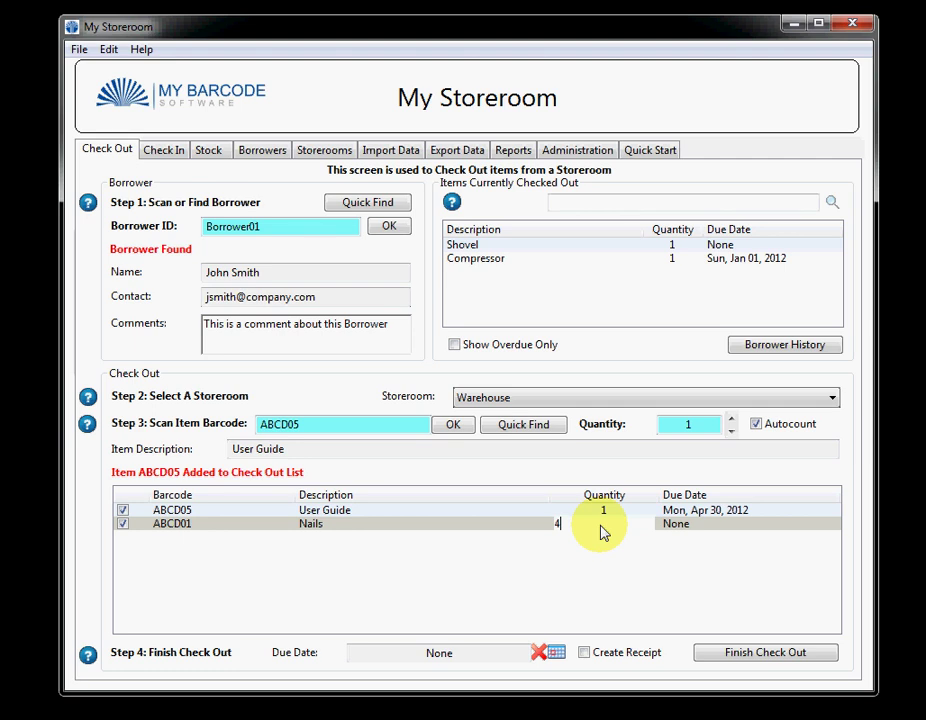
text(4)
key(Tab)
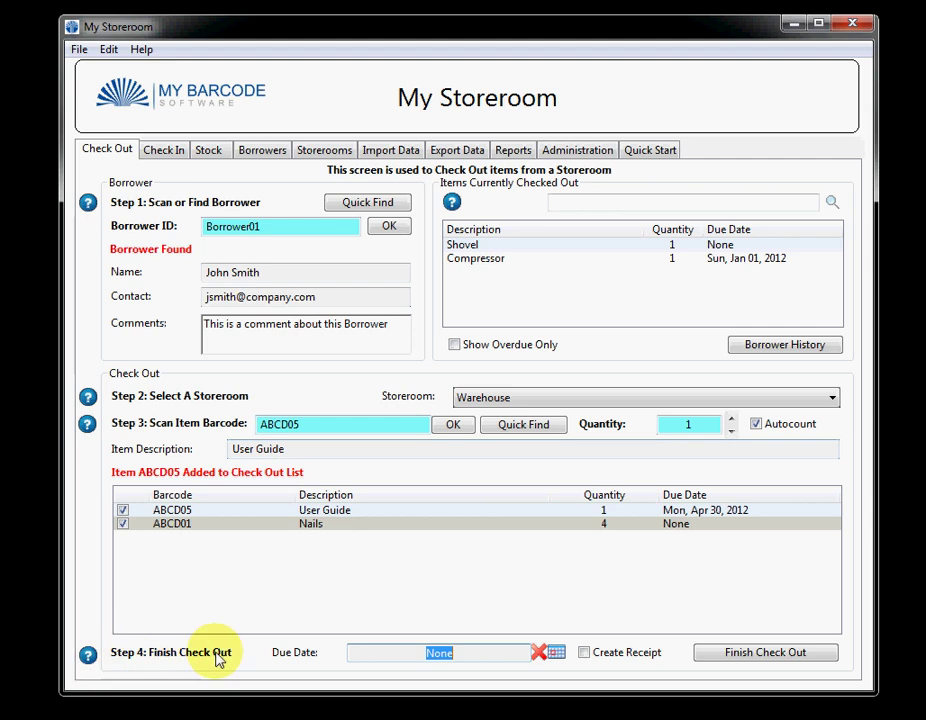
Finish checking out the five pending items, then load the borrower on the Check In screen.
click(757, 655)
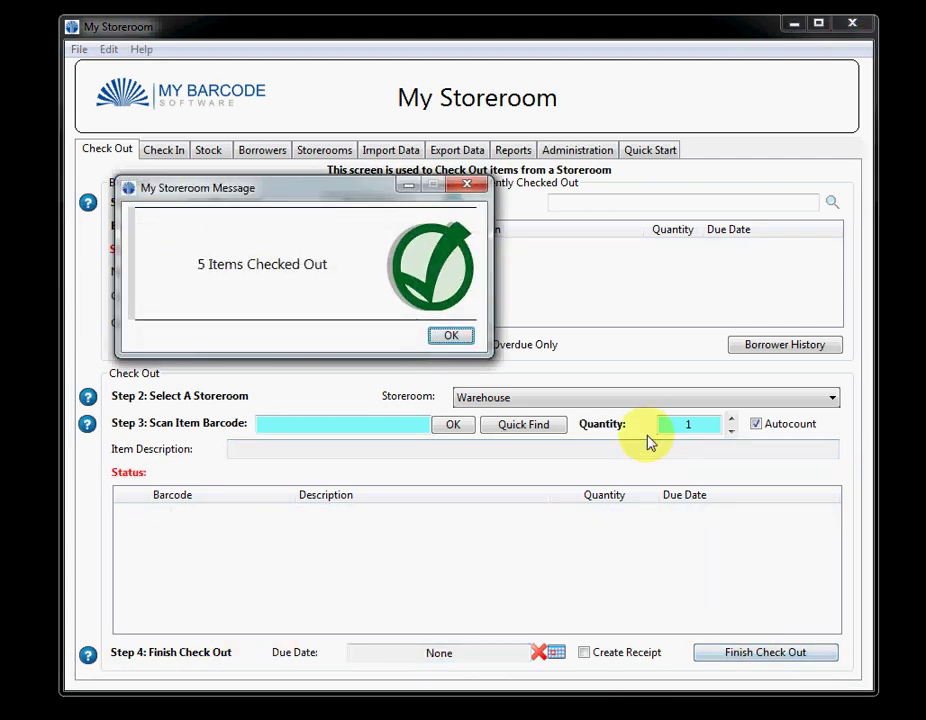
key(Return)
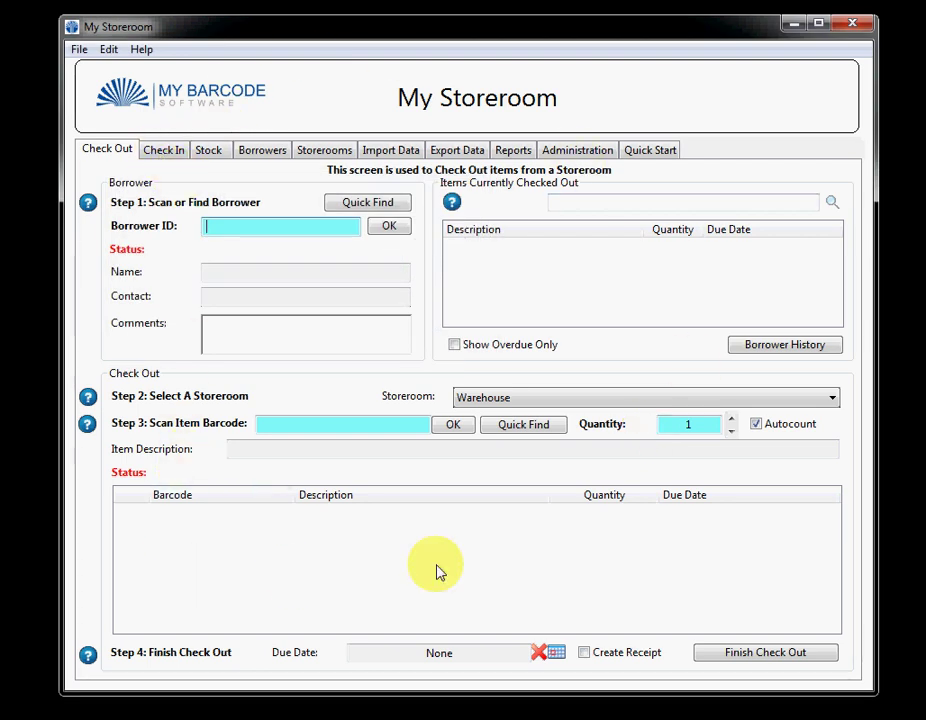
click(163, 151)
click(368, 204)
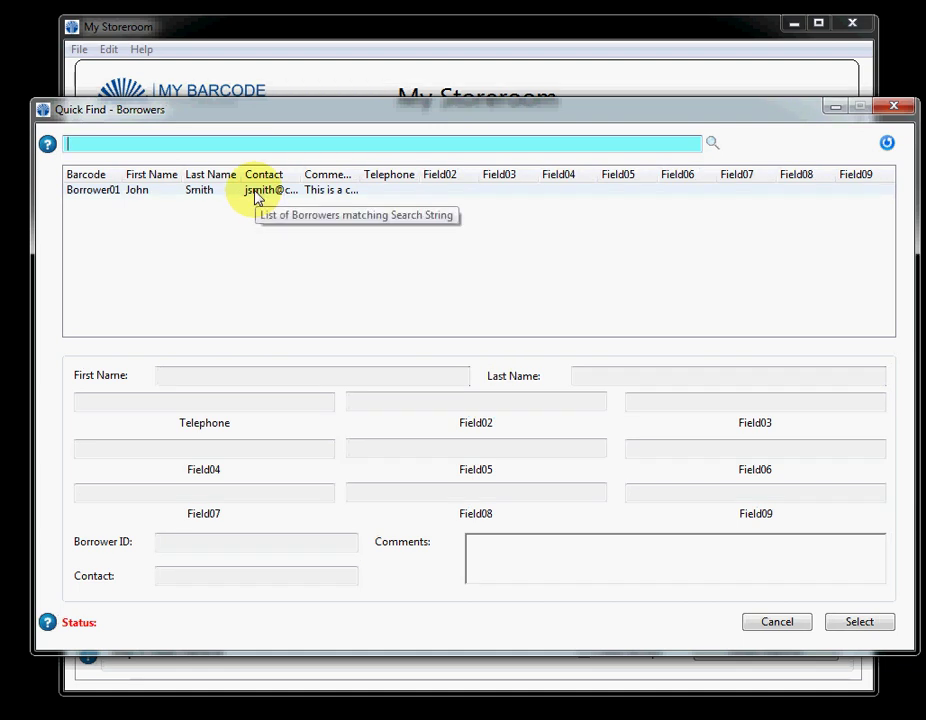
double_click(256, 197)
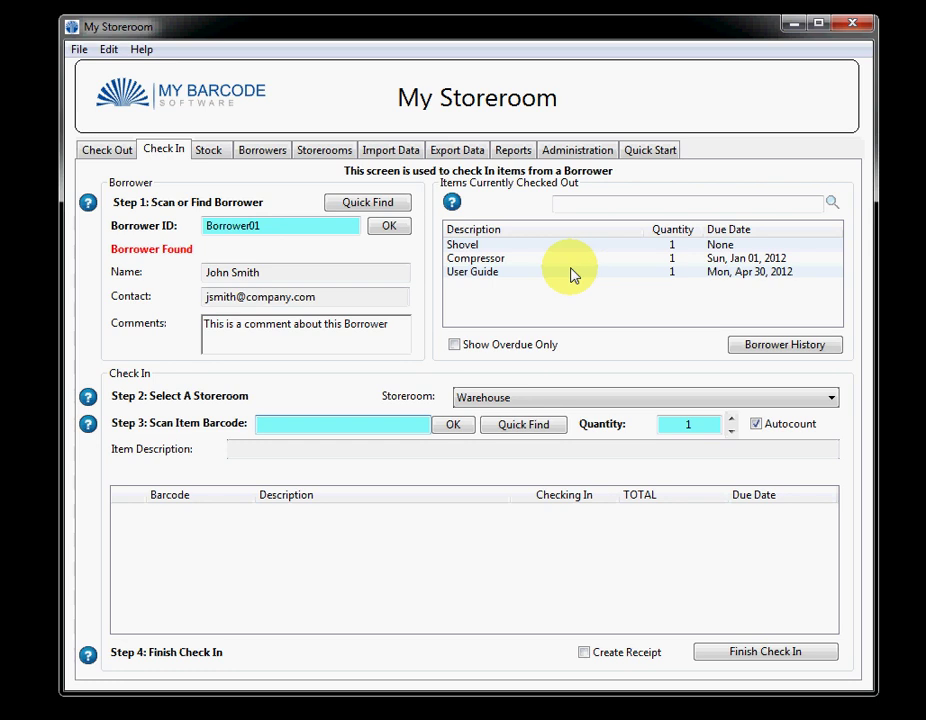
click(547, 246)
Add the Compressor and the Shovel (ABCD04) to the check-in list.
click(548, 261)
click(549, 275)
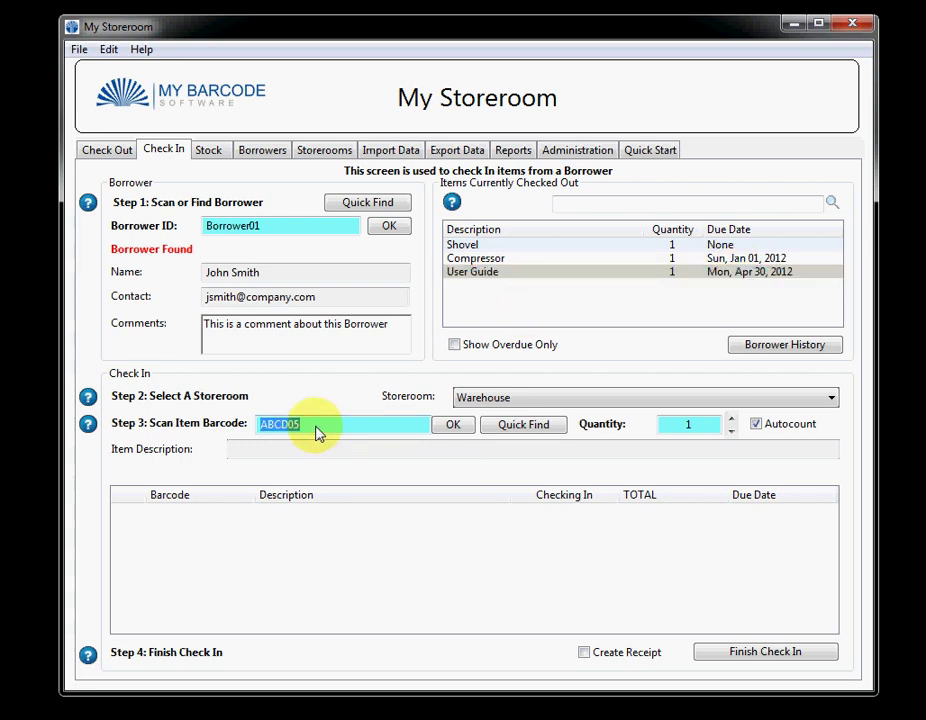
click(483, 260)
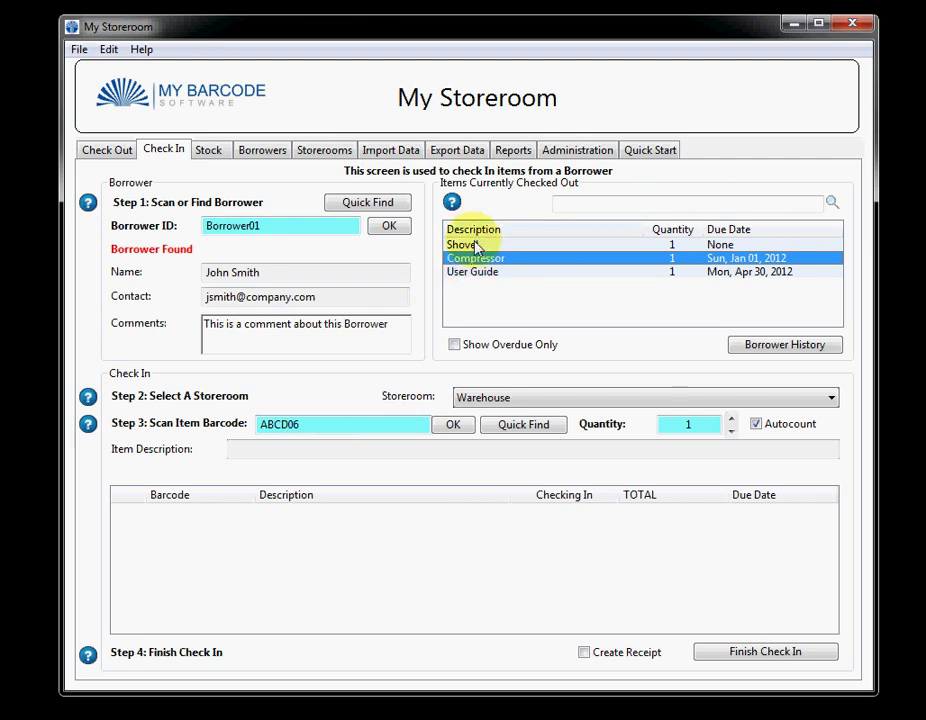
click(473, 245)
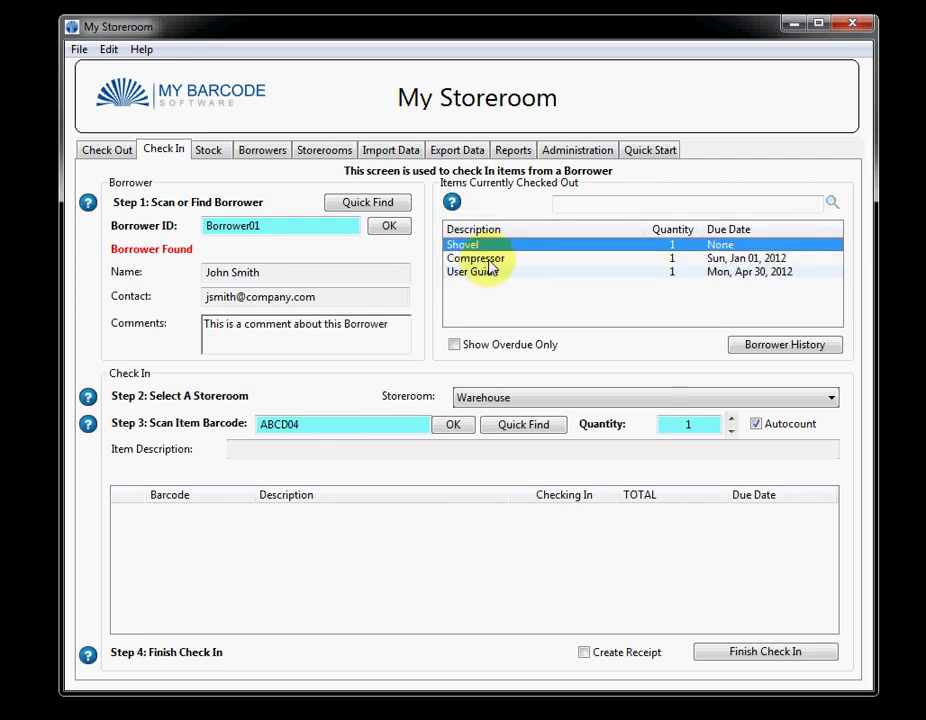
click(487, 260)
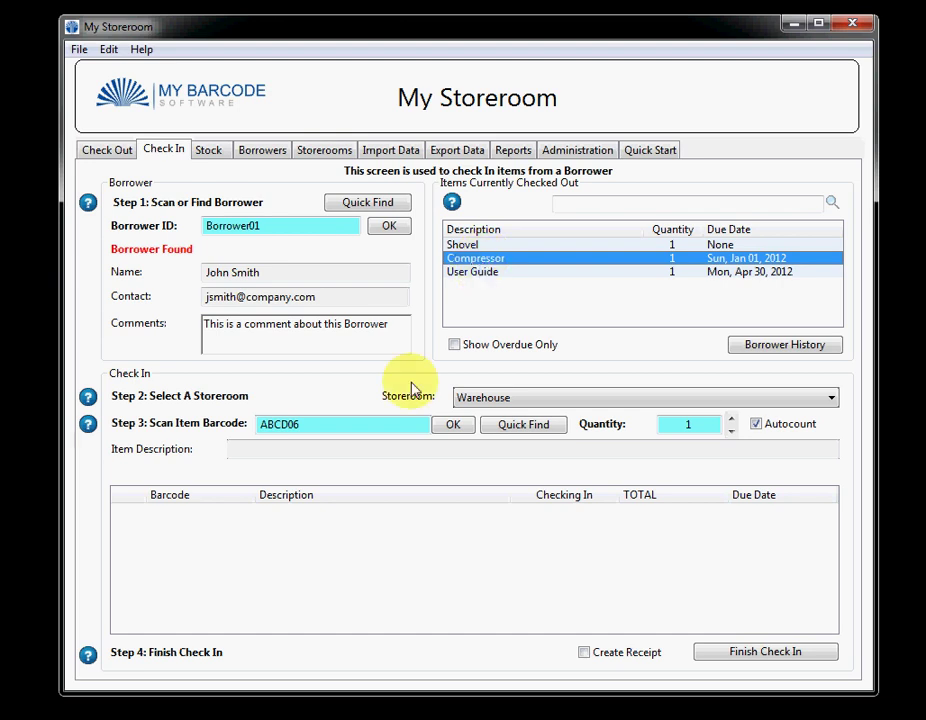
click(454, 427)
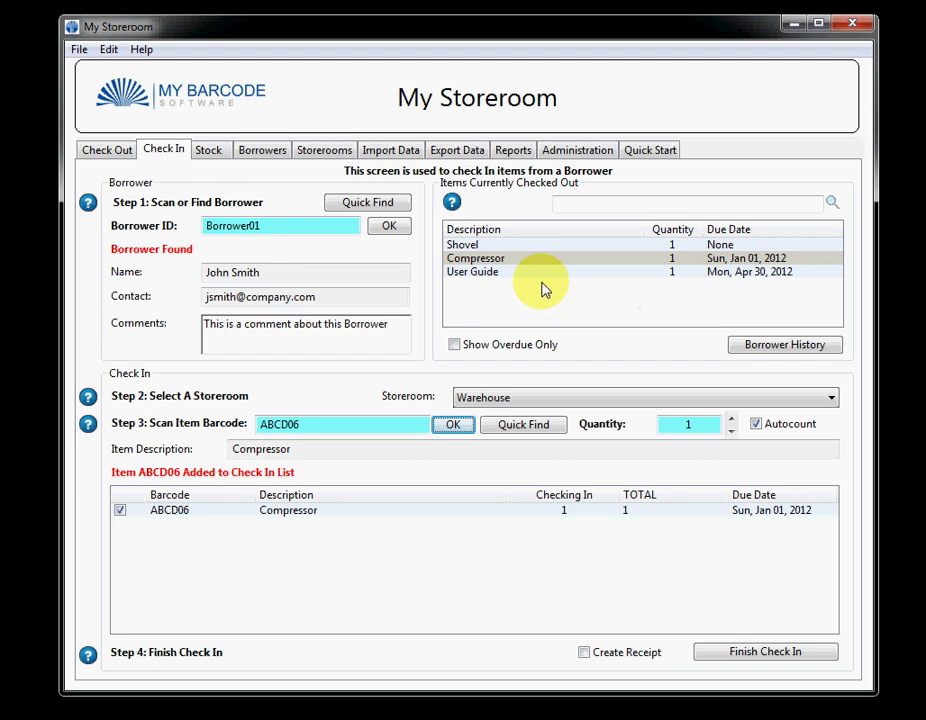
click(462, 244)
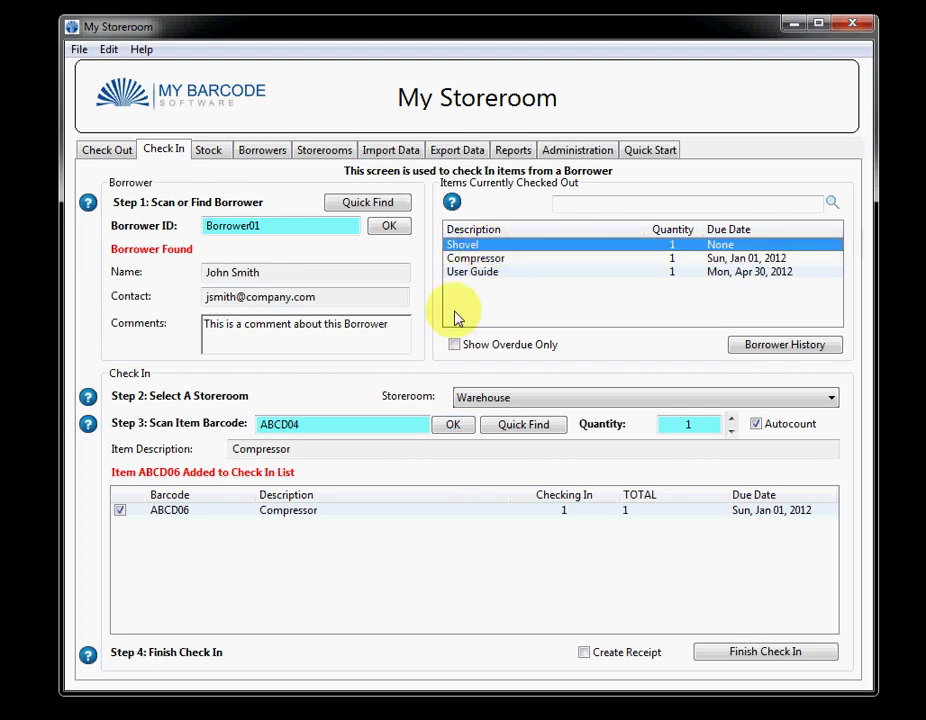
click(343, 432)
click(453, 426)
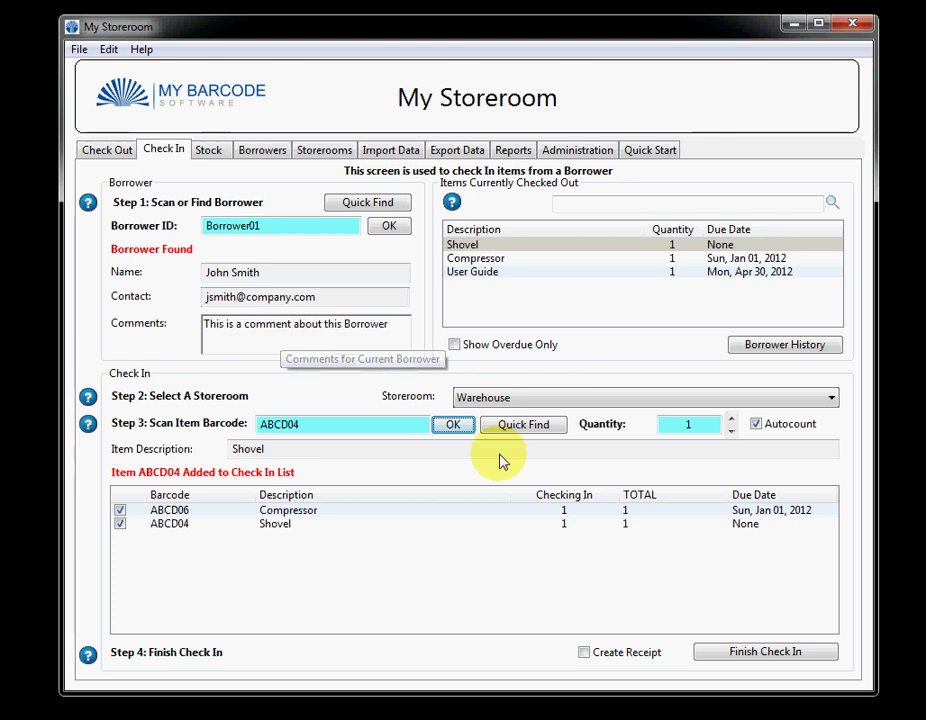
Leave Create Receipt off and finish checking in the two items.
click(584, 653)
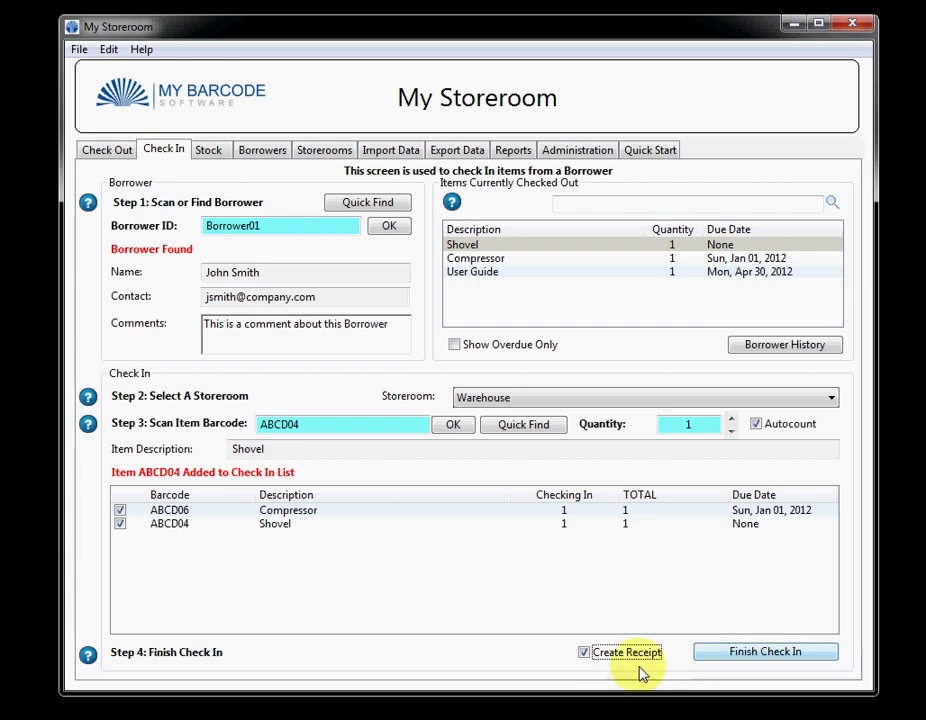
click(584, 653)
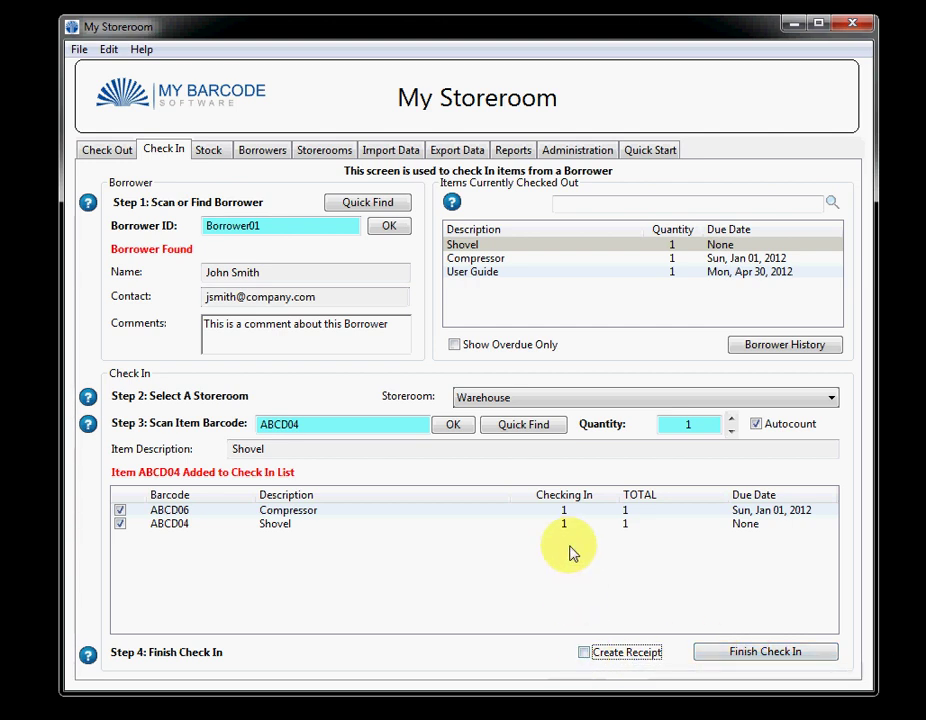
click(752, 655)
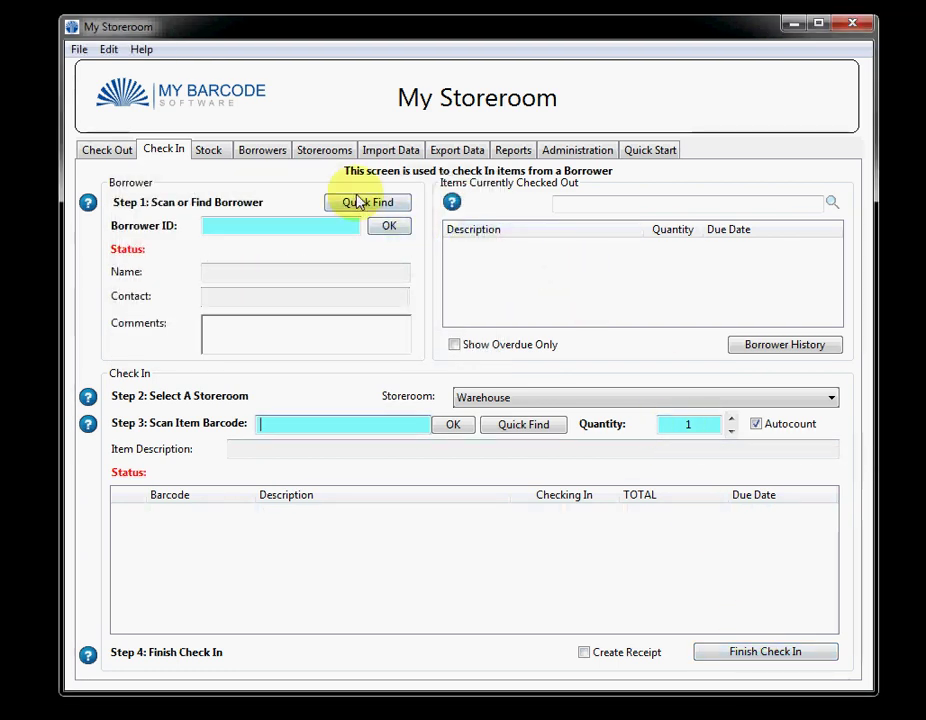
Reload the borrower to confirm only the User Guide remains checked out.
click(362, 205)
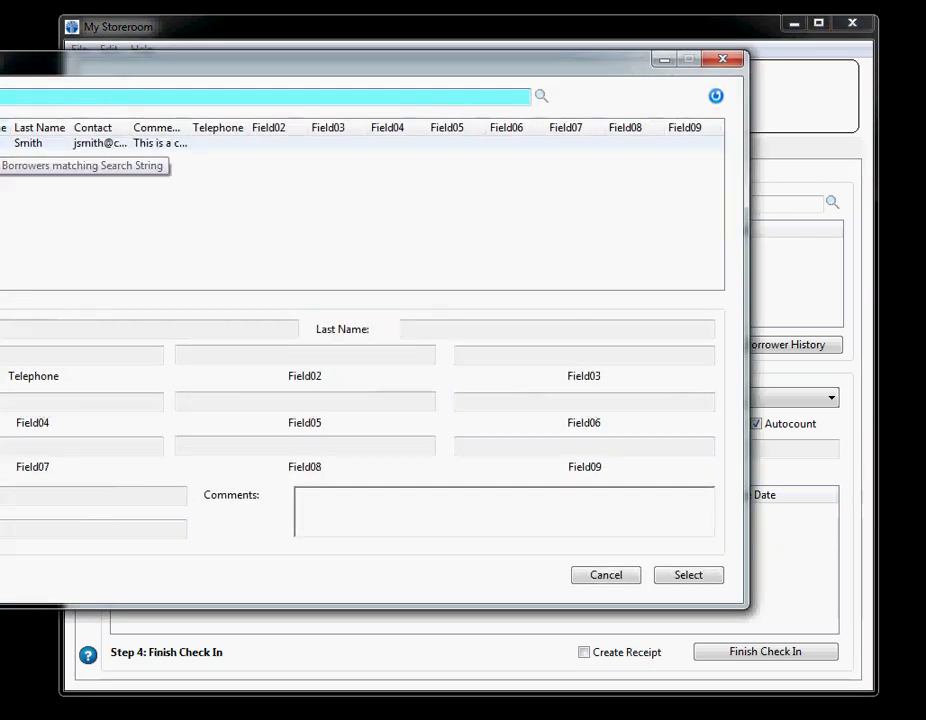
click(28, 143)
drag(0, 62, 169, 107)
double_click(185, 199)
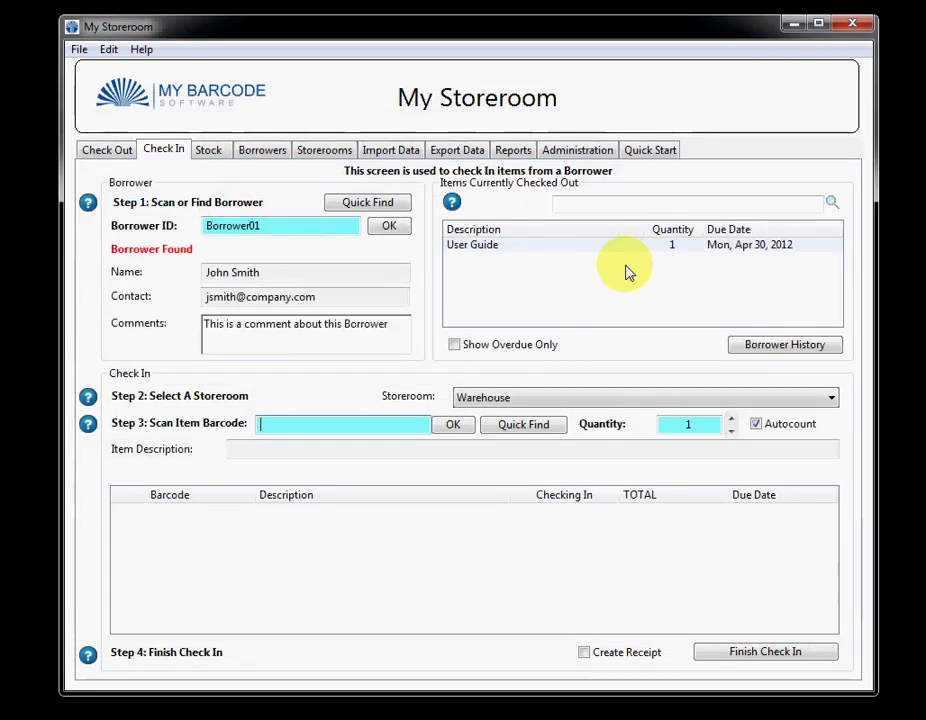
click(606, 254)
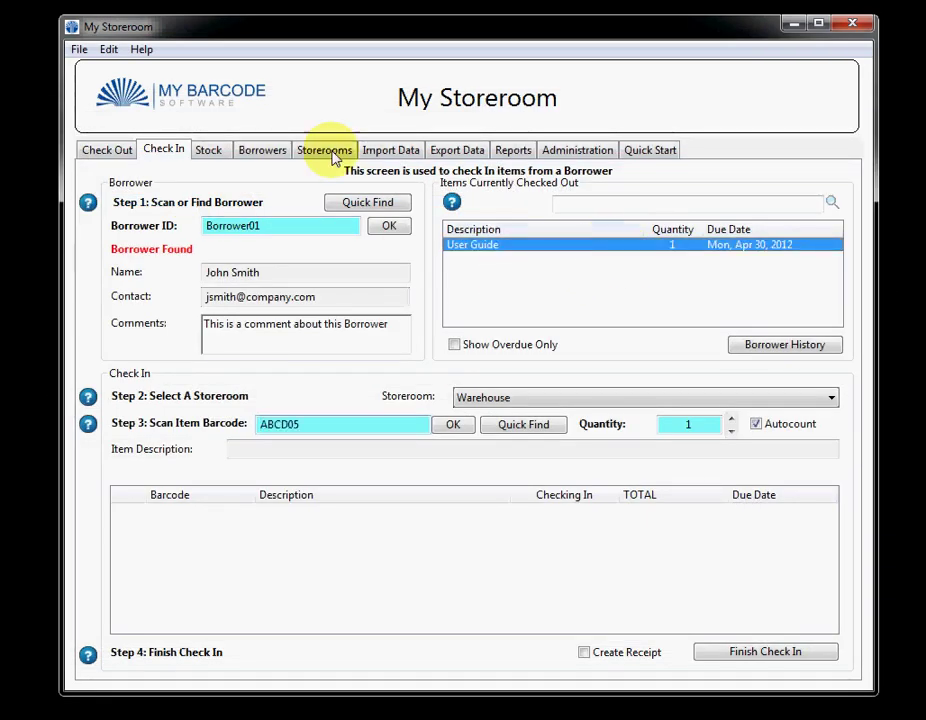
click(210, 152)
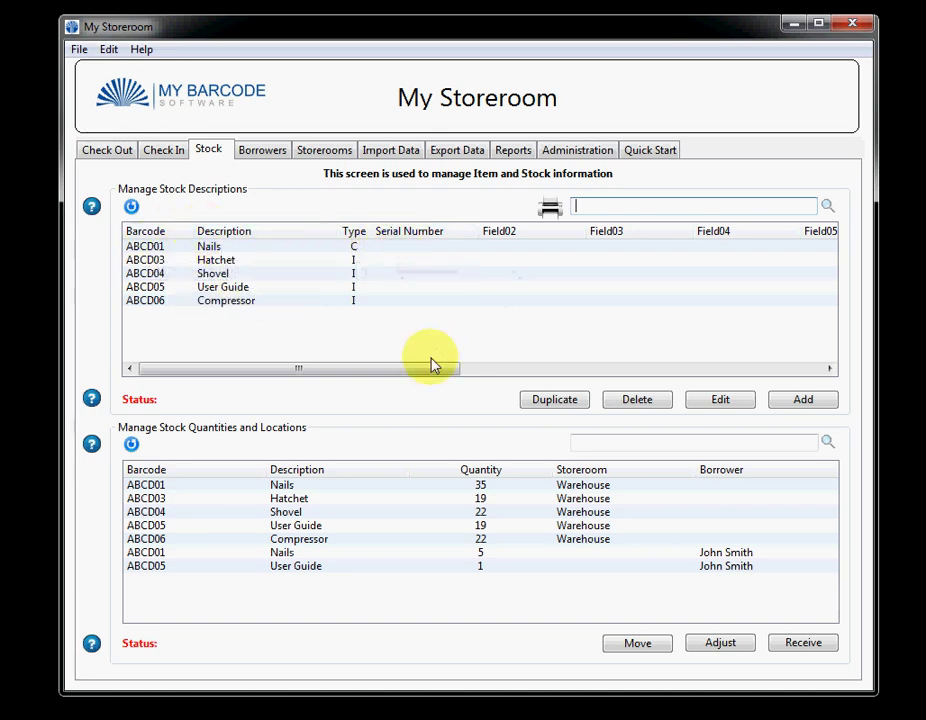
Select the User Guide stock item: 19 in the Warehouse, 1 on loan.
drag(433, 366, 336, 360)
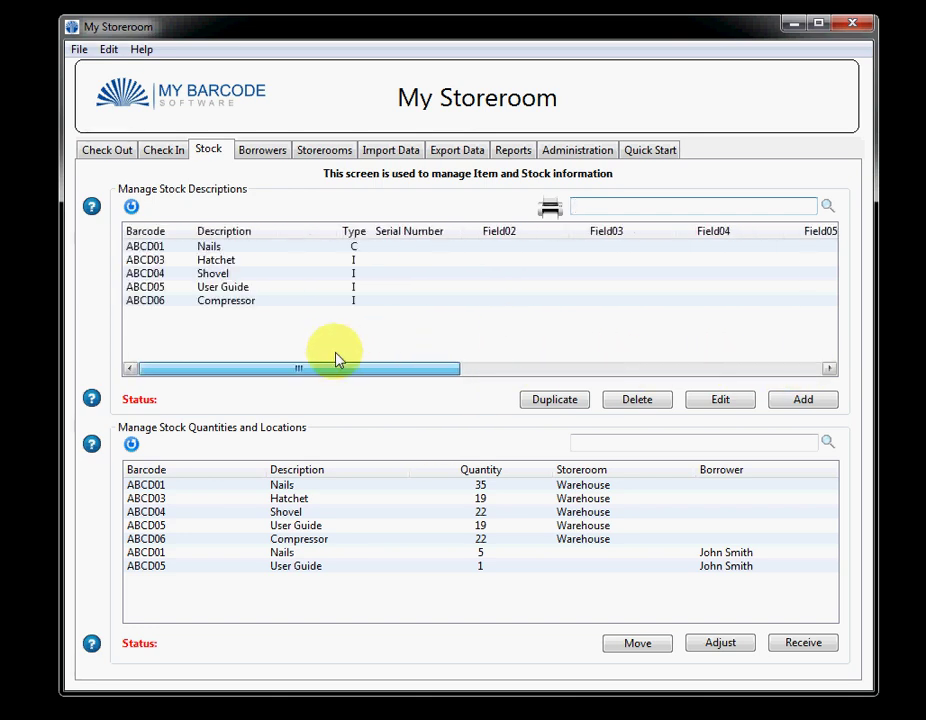
click(260, 290)
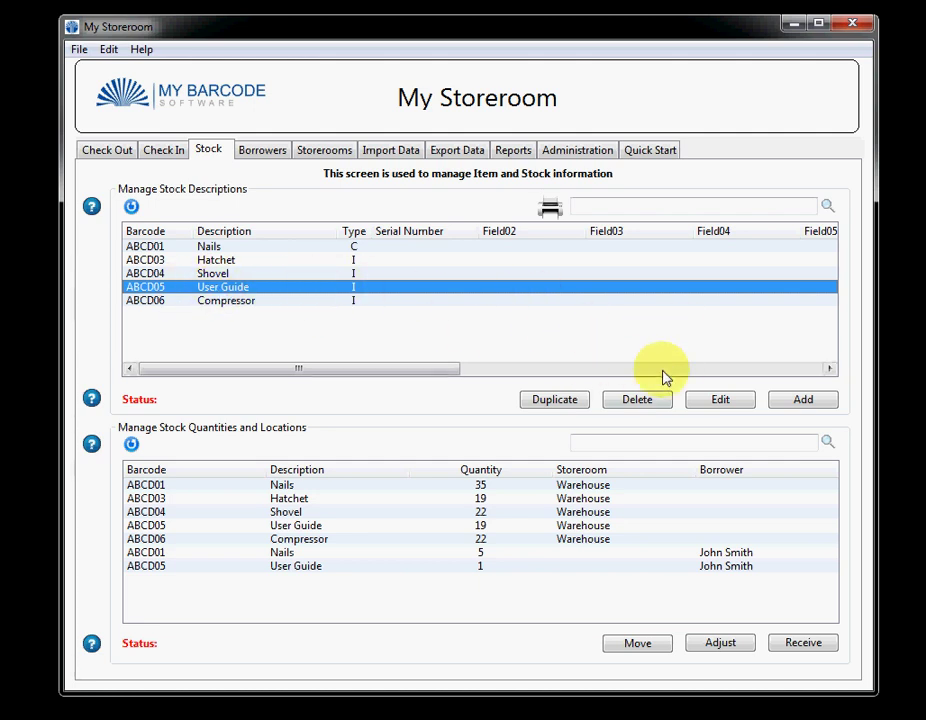
Rename the User Guide item's Field02 label to Cost Code and save the item.
click(739, 405)
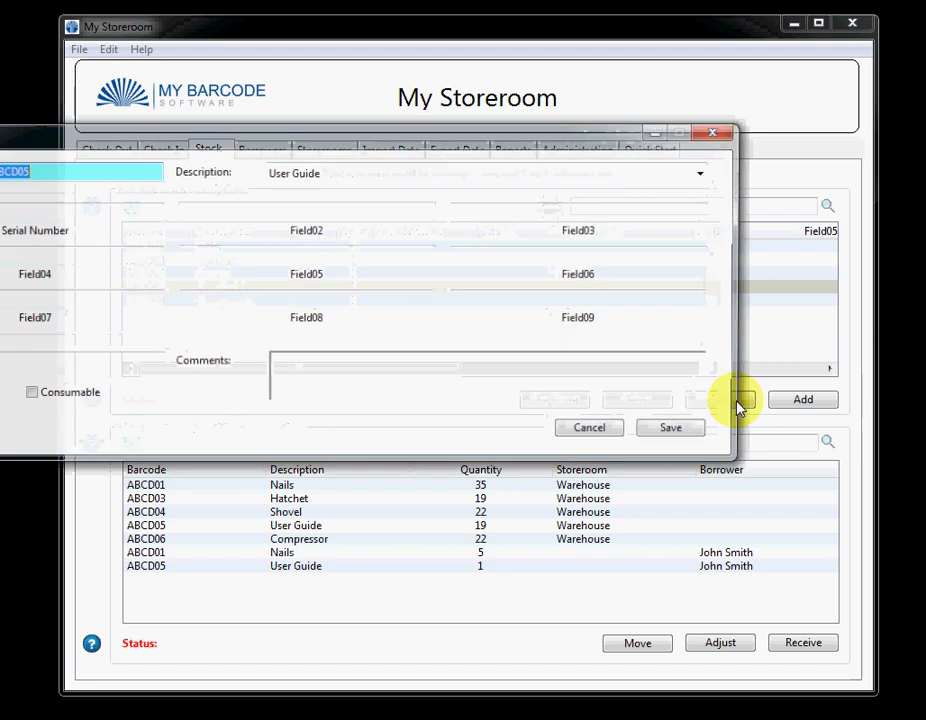
drag(418, 148, 577, 138)
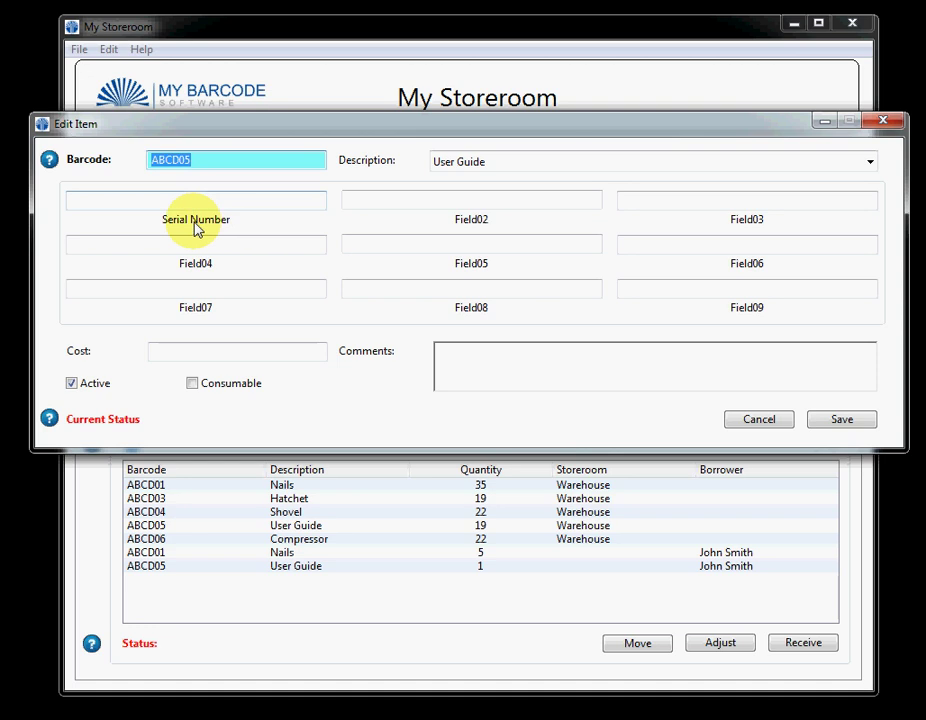
double_click(471, 222)
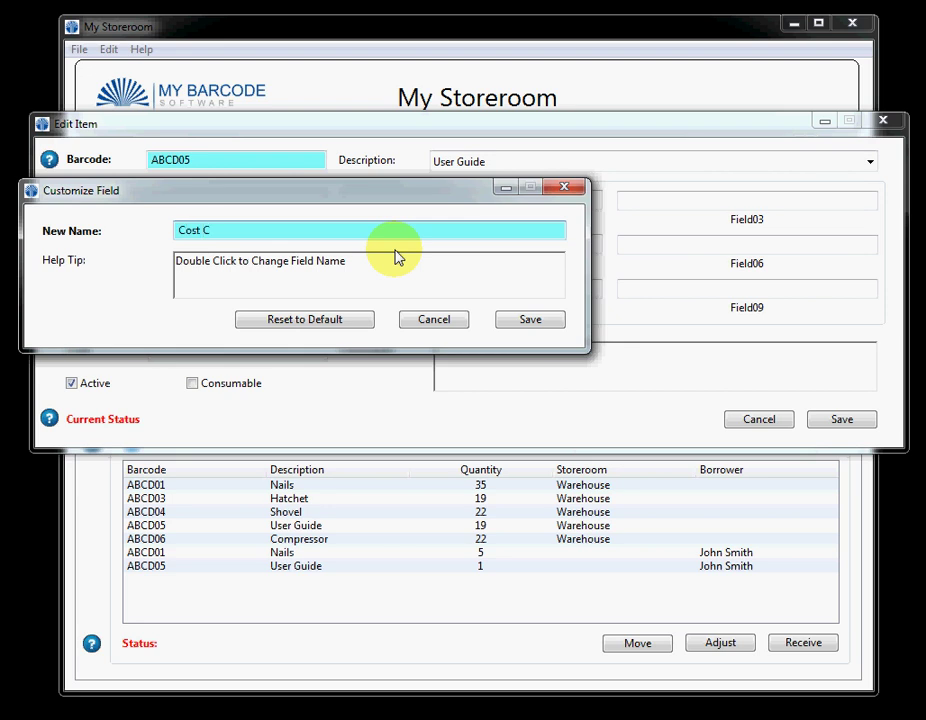
click(546, 322)
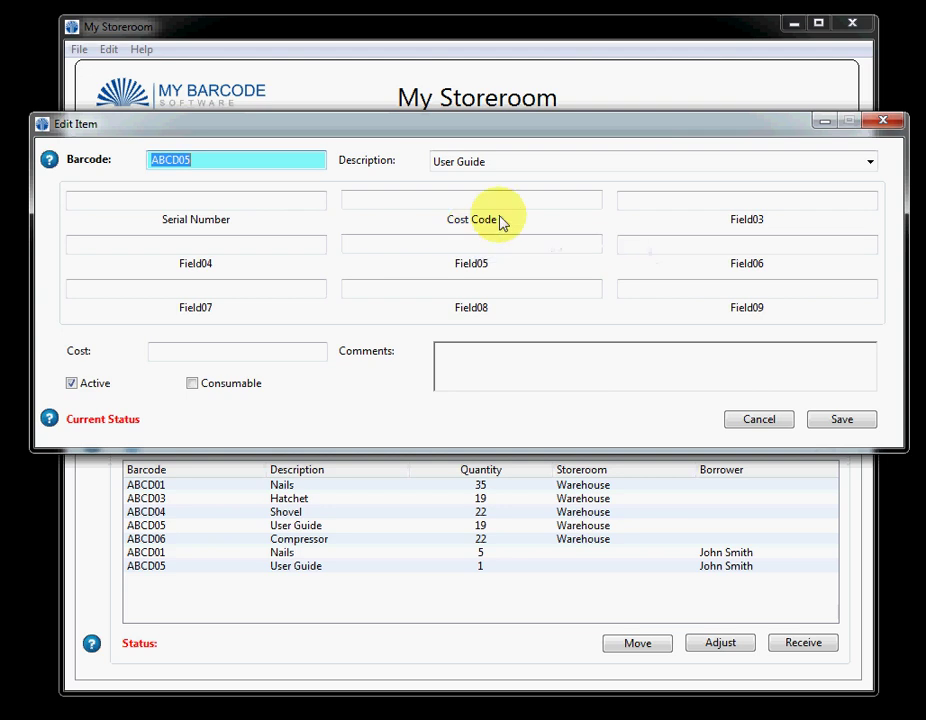
click(487, 204)
click(841, 423)
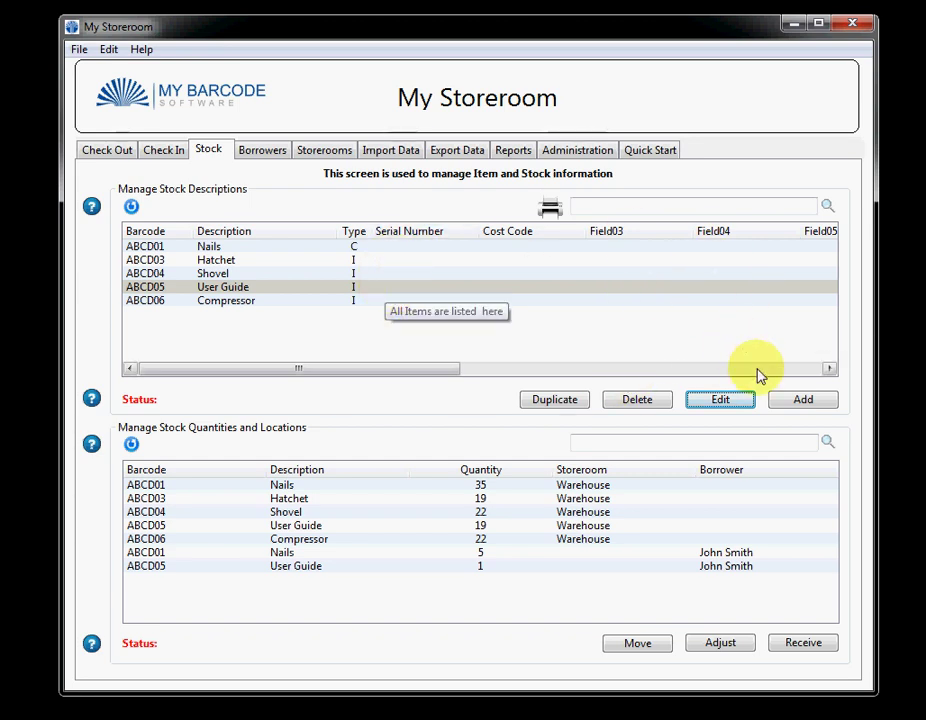
click(812, 401)
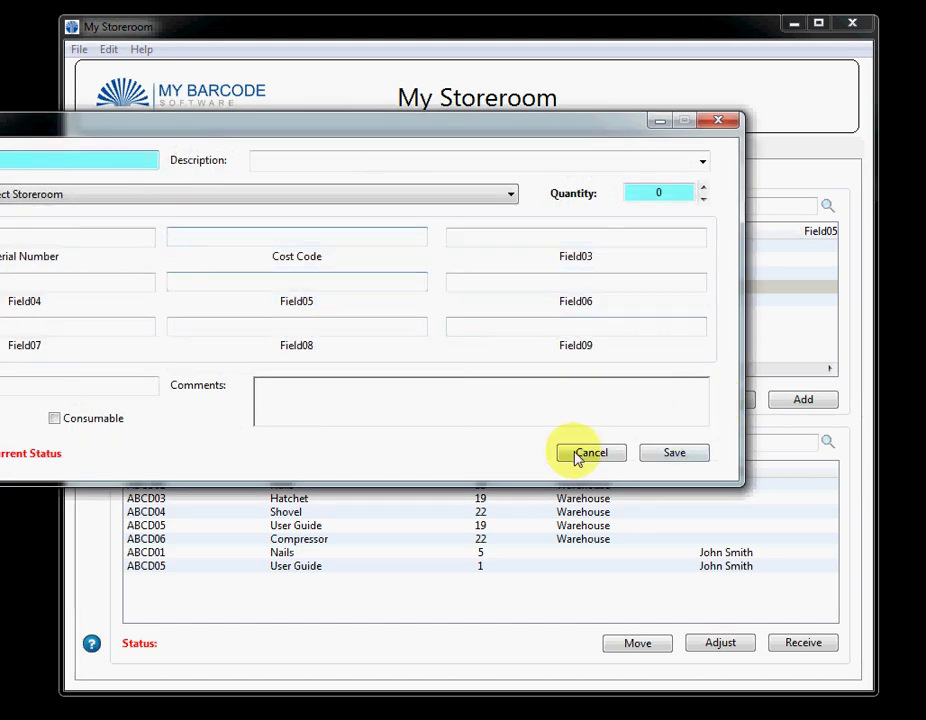
click(604, 459)
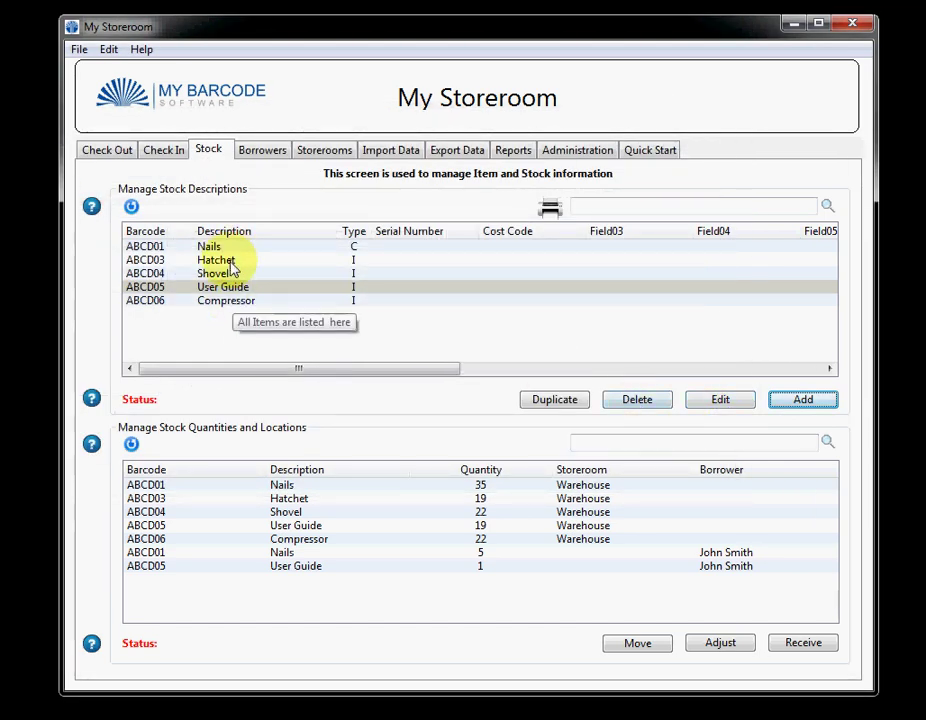
click(355, 302)
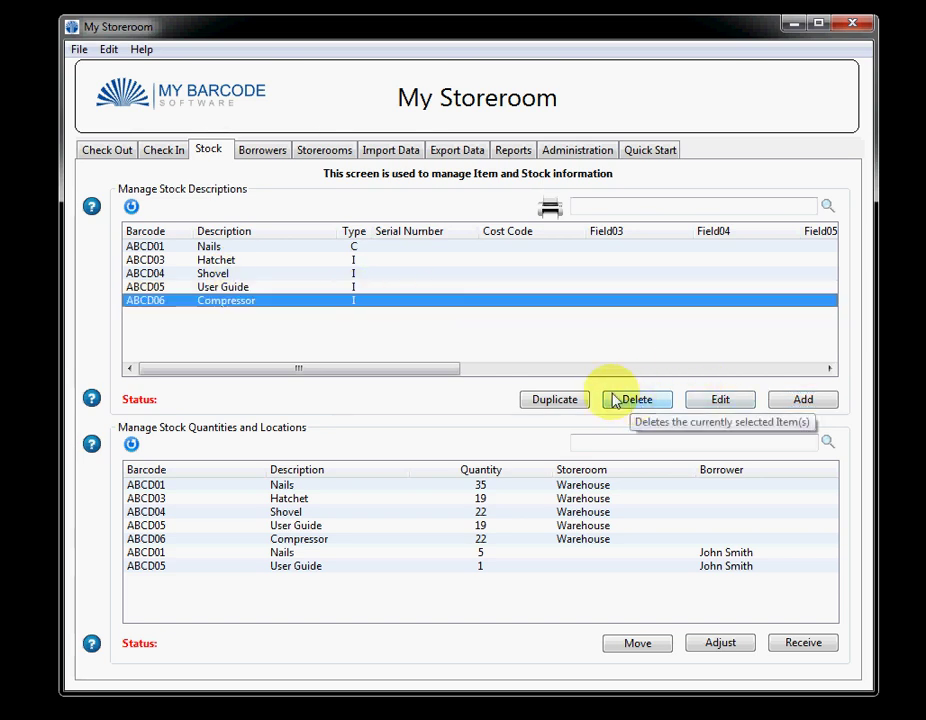
click(573, 403)
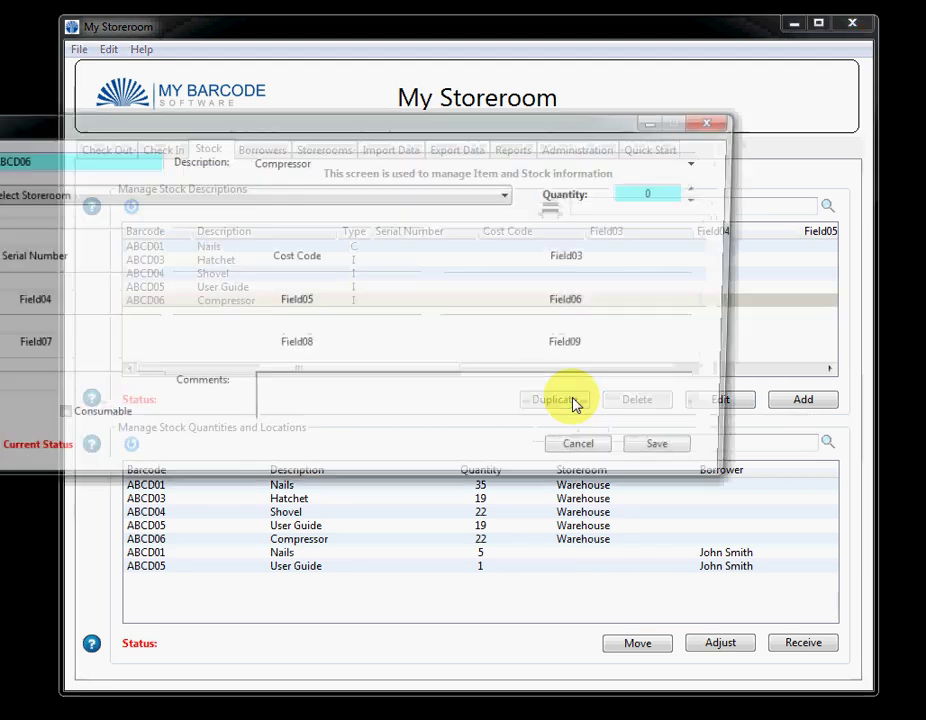
drag(205, 118, 389, 141)
click(249, 179)
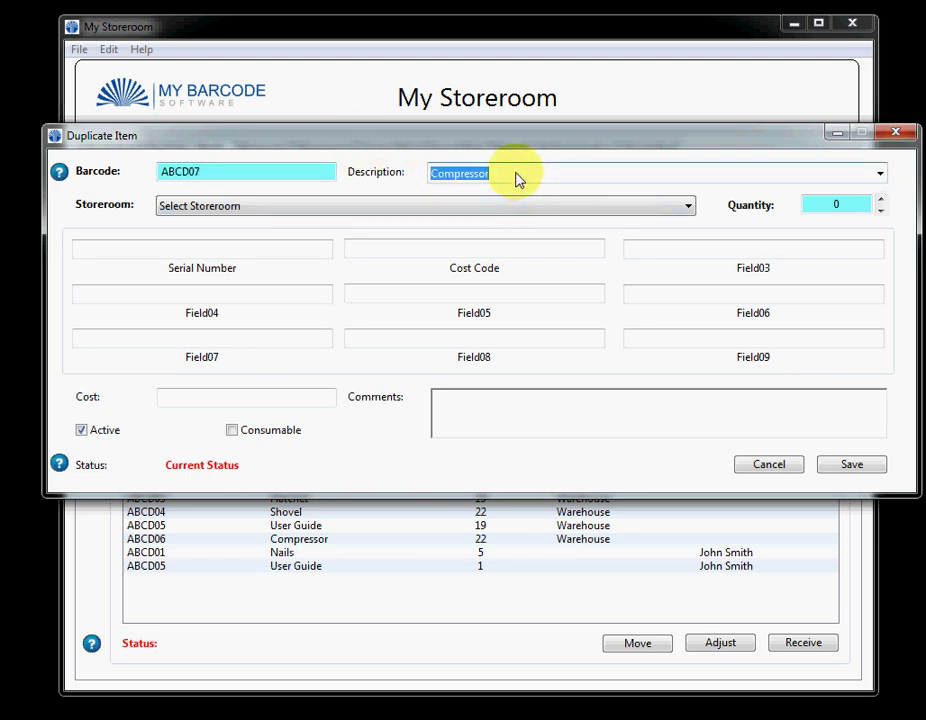
click(768, 465)
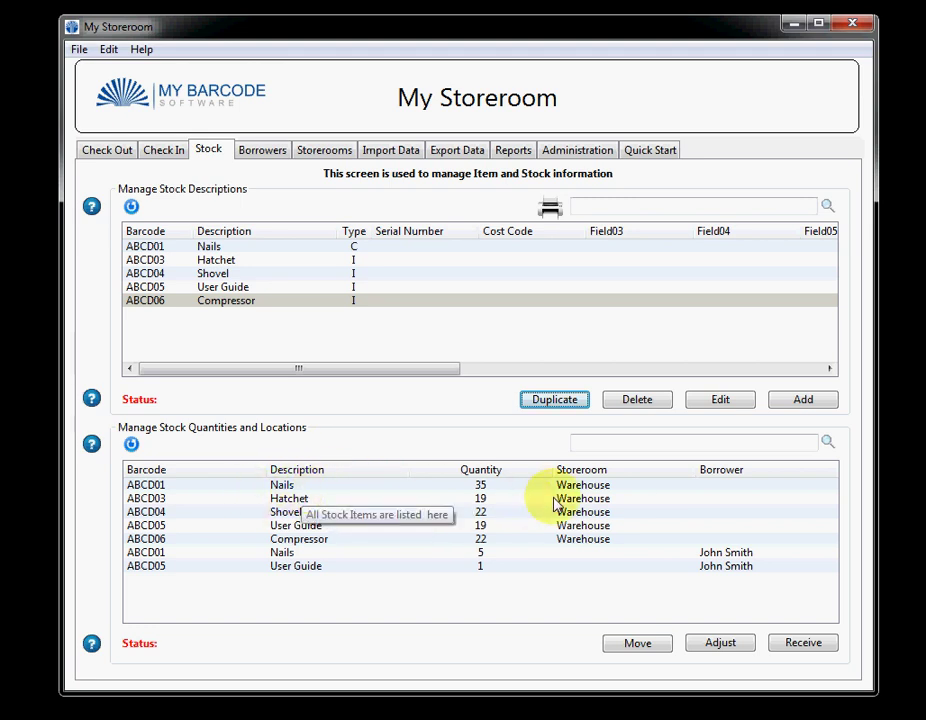
Receive 10 more Nails into the Warehouse, bringing their stock to 45.
click(304, 553)
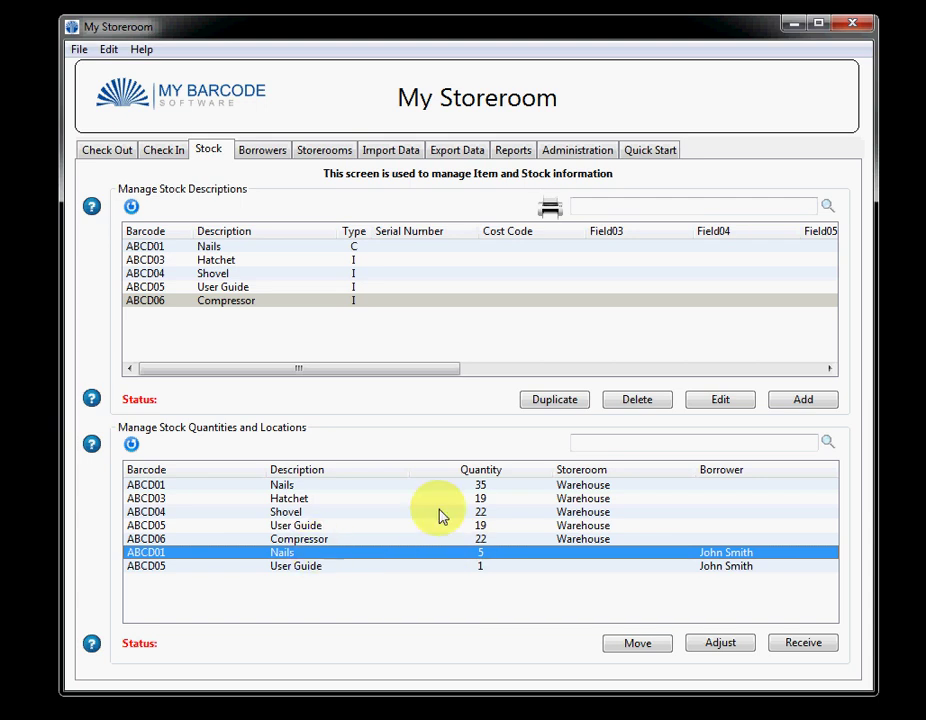
click(618, 570)
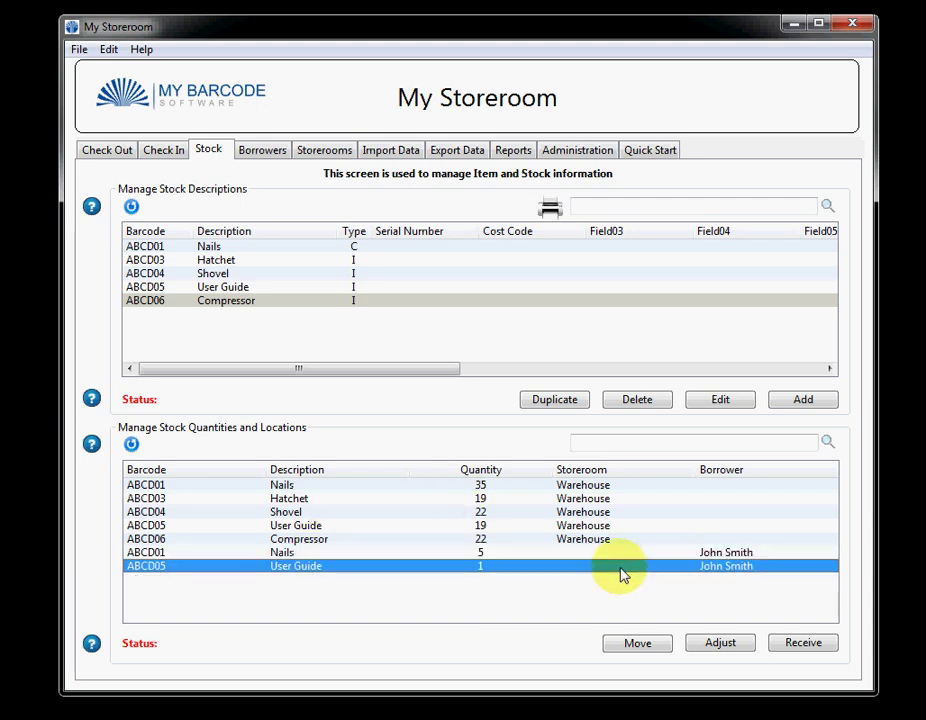
click(501, 486)
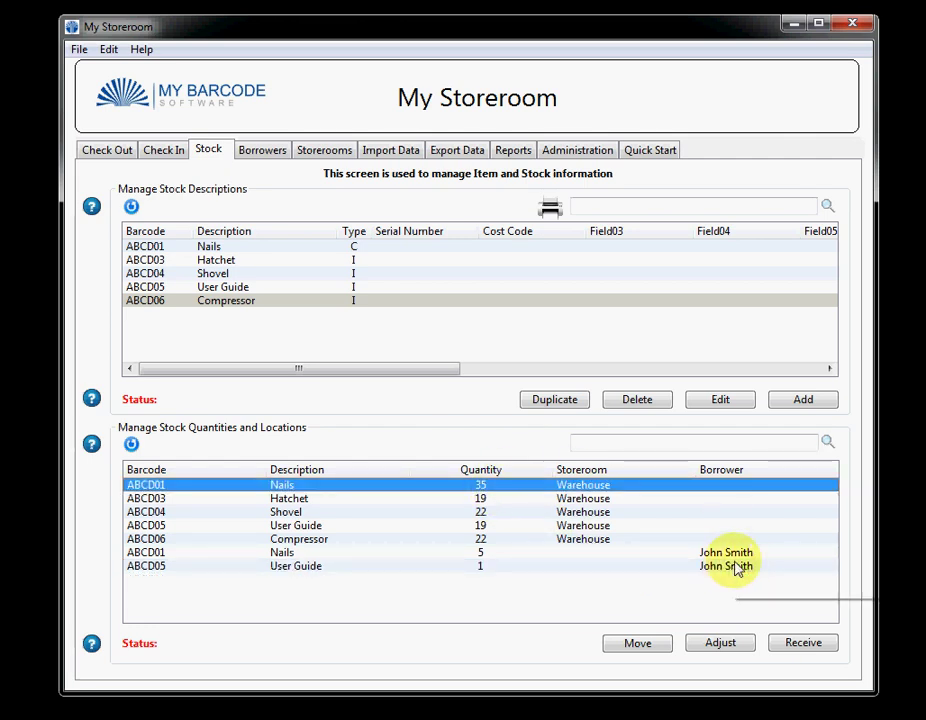
click(803, 643)
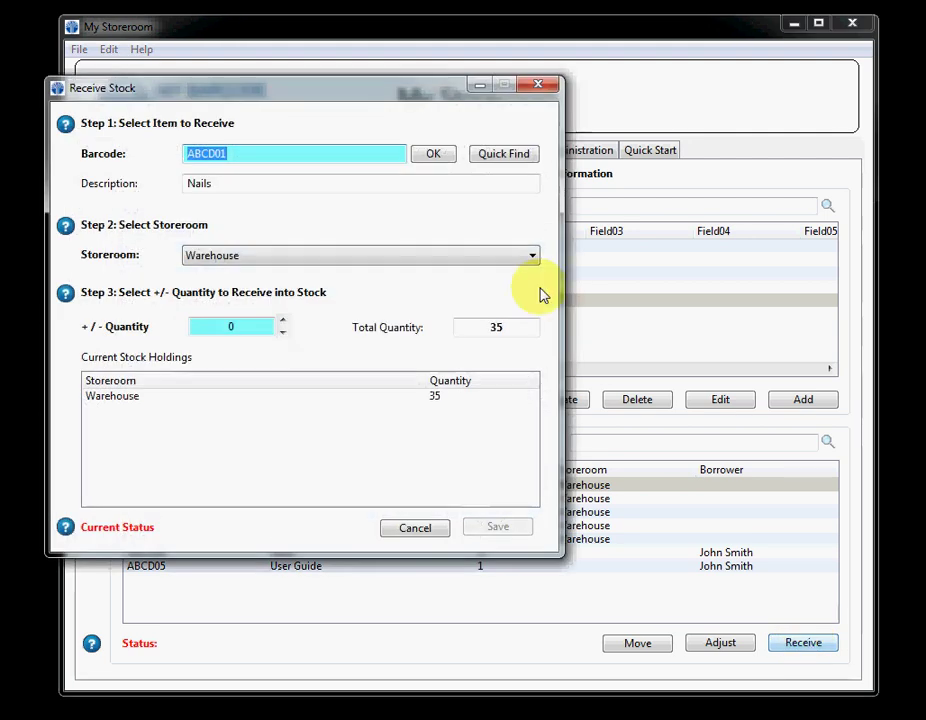
drag(351, 93, 463, 166)
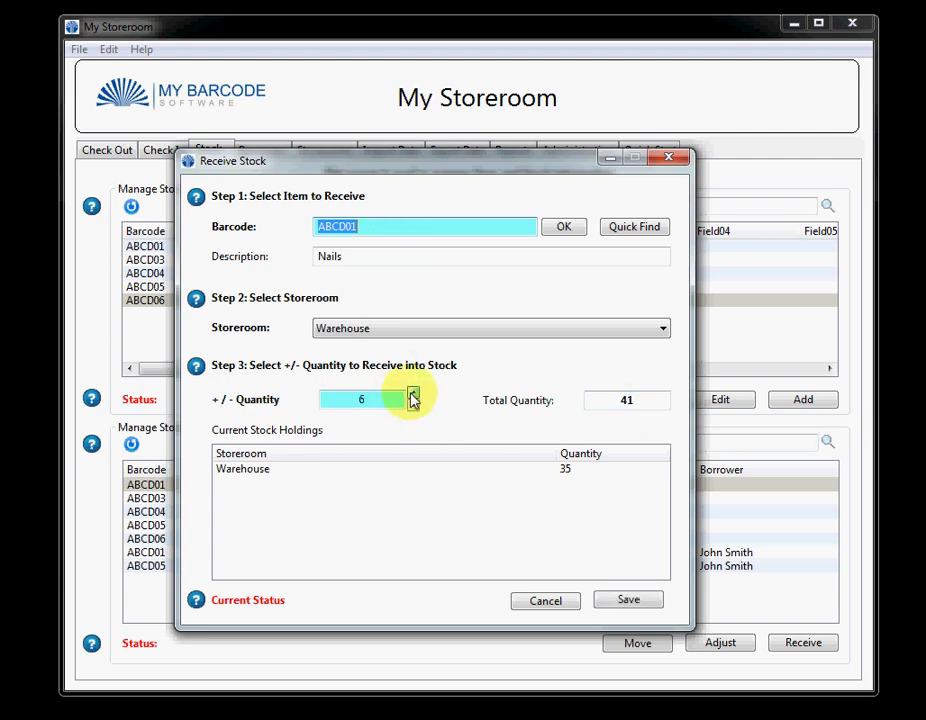
click(412, 394)
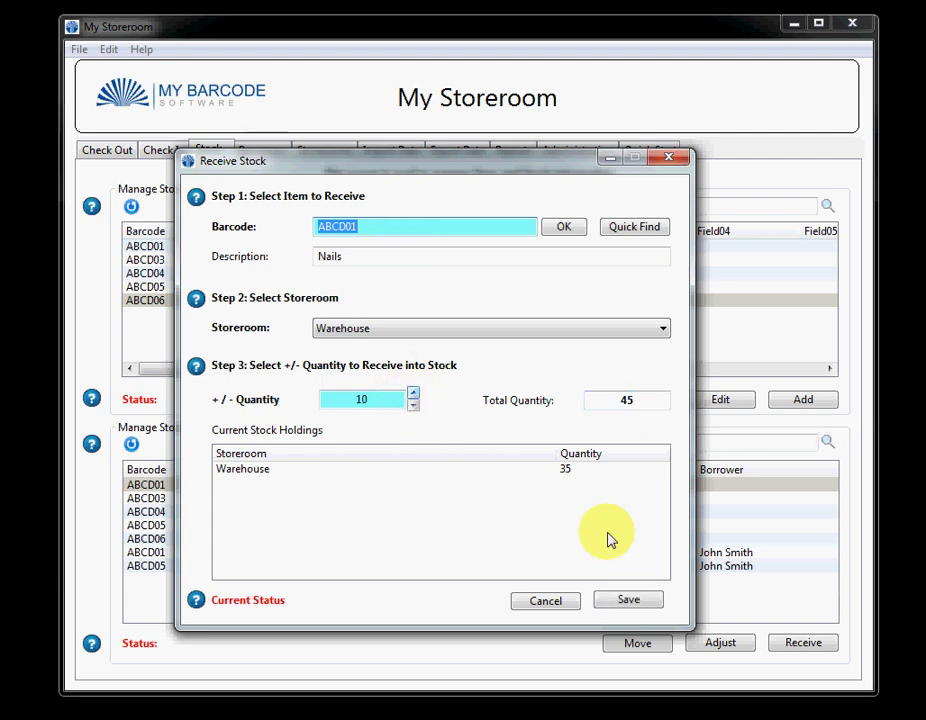
click(638, 601)
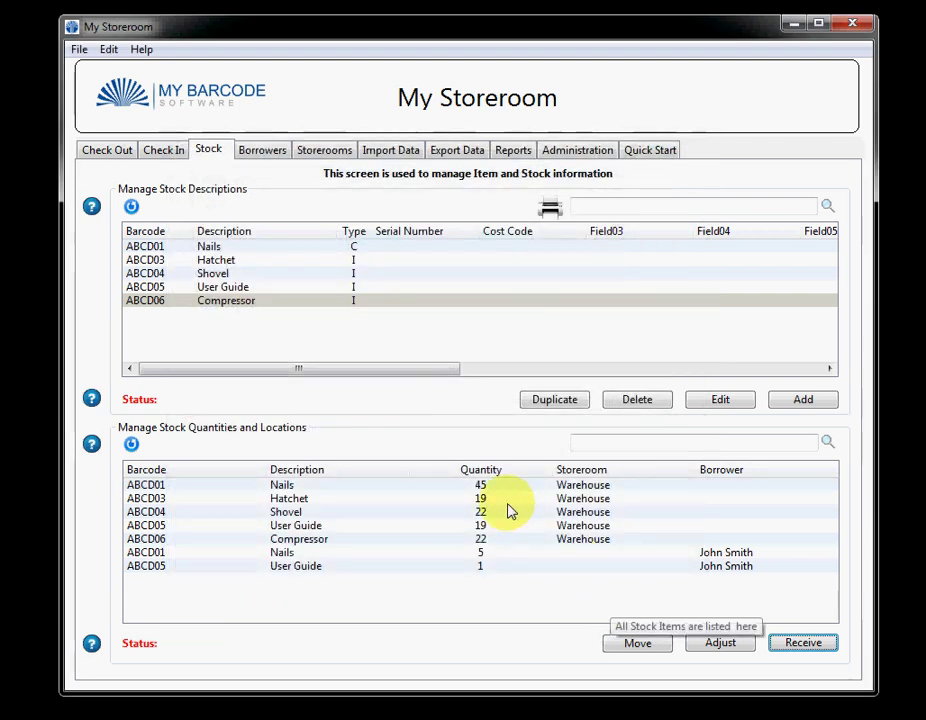
Adjust Hatchet stock with a negative quantity so it drops from 19 to 15.
click(498, 489)
click(448, 500)
click(722, 645)
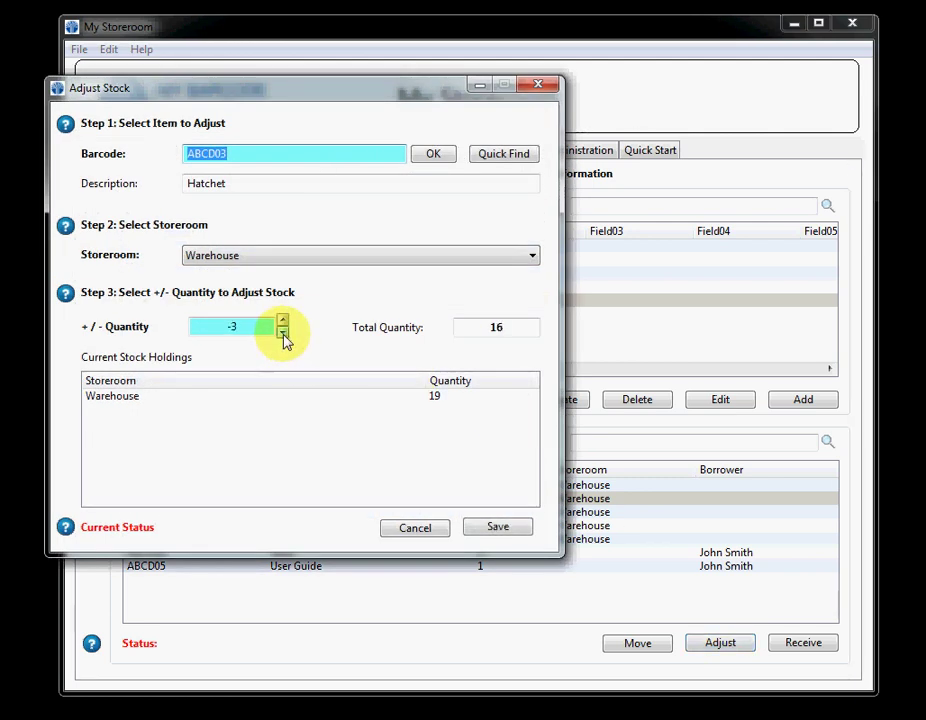
click(497, 530)
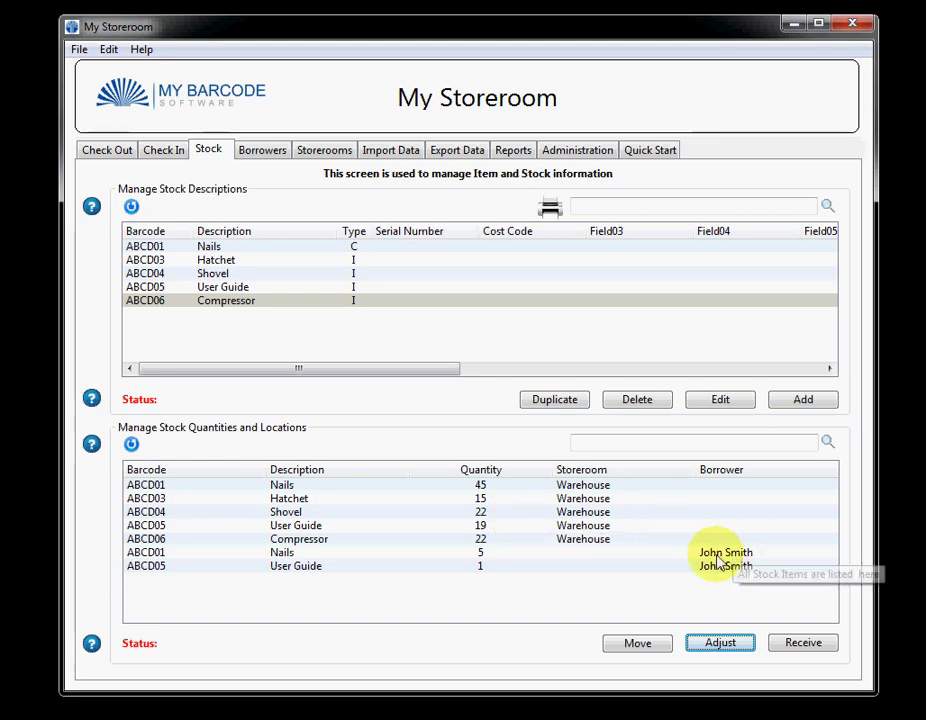
Preview the Move Stock Location and Item options, close the dialog, and go to Borrowers.
click(644, 646)
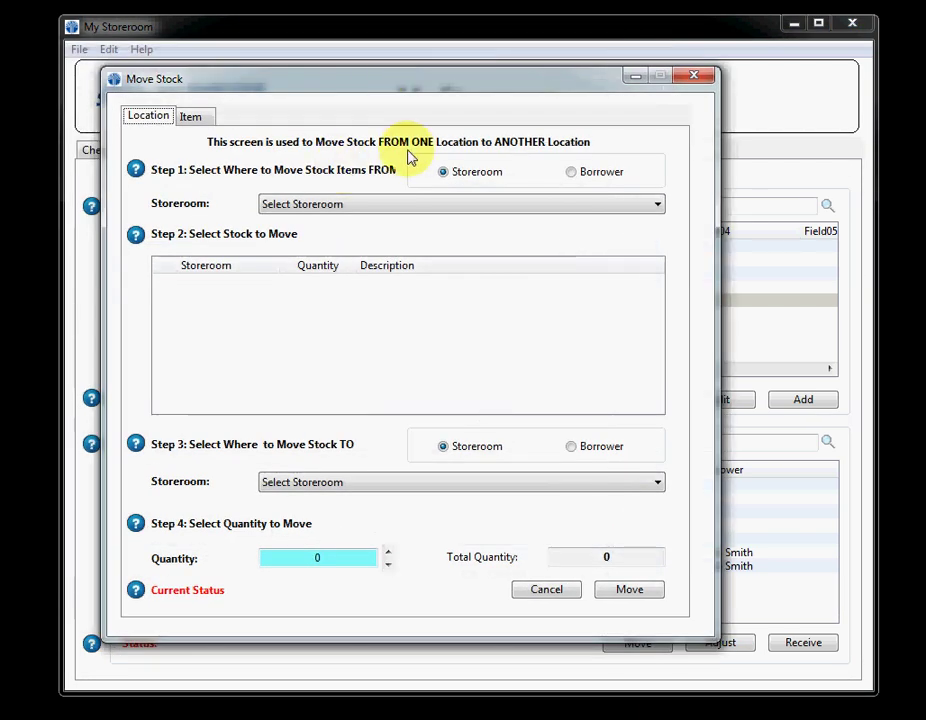
click(192, 117)
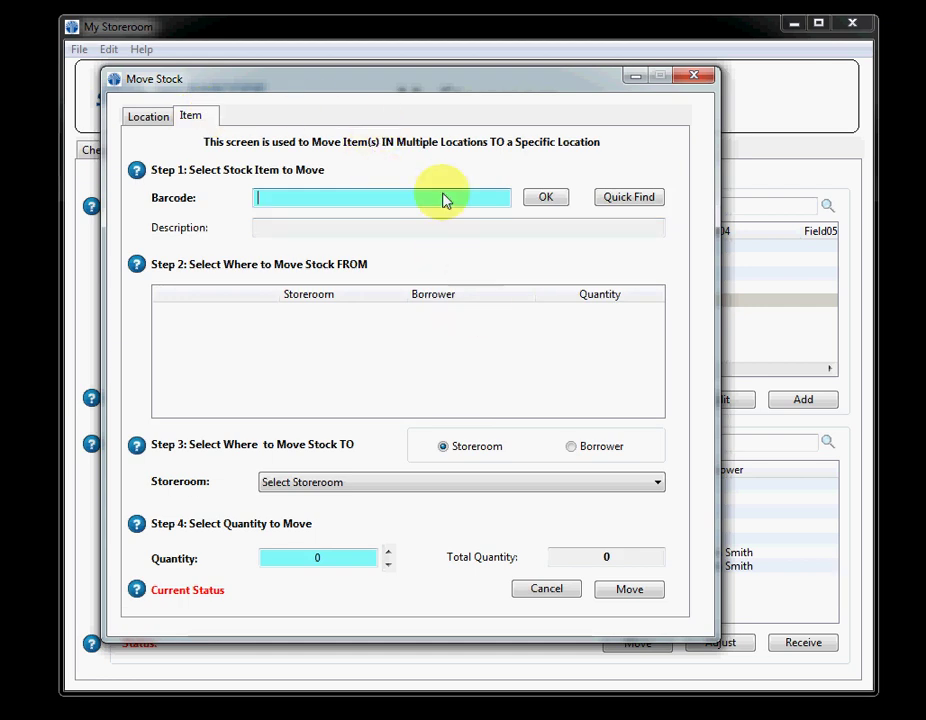
click(692, 78)
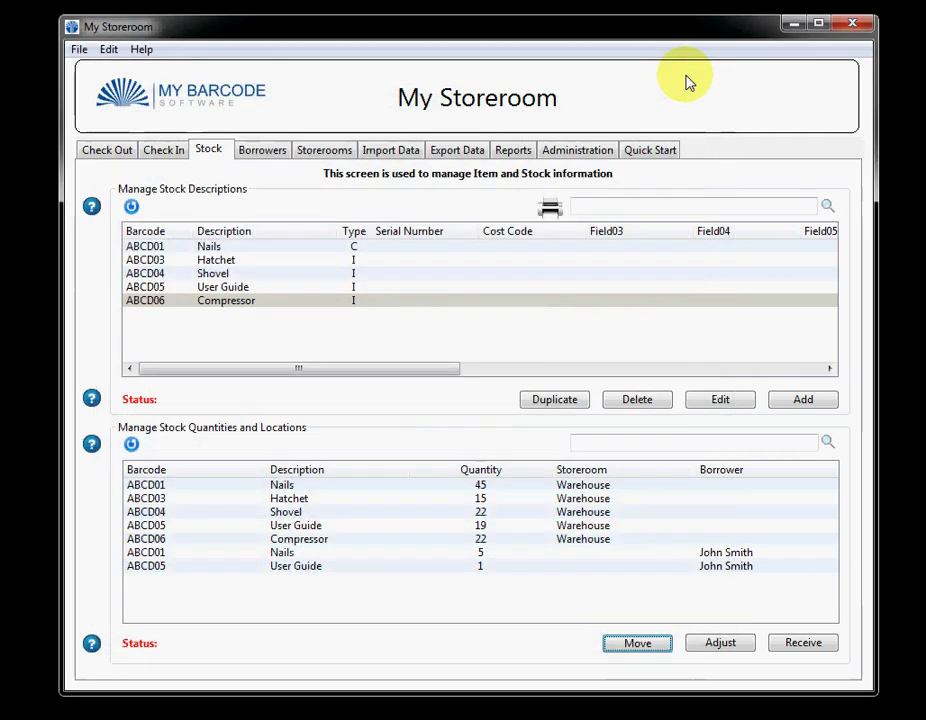
click(262, 152)
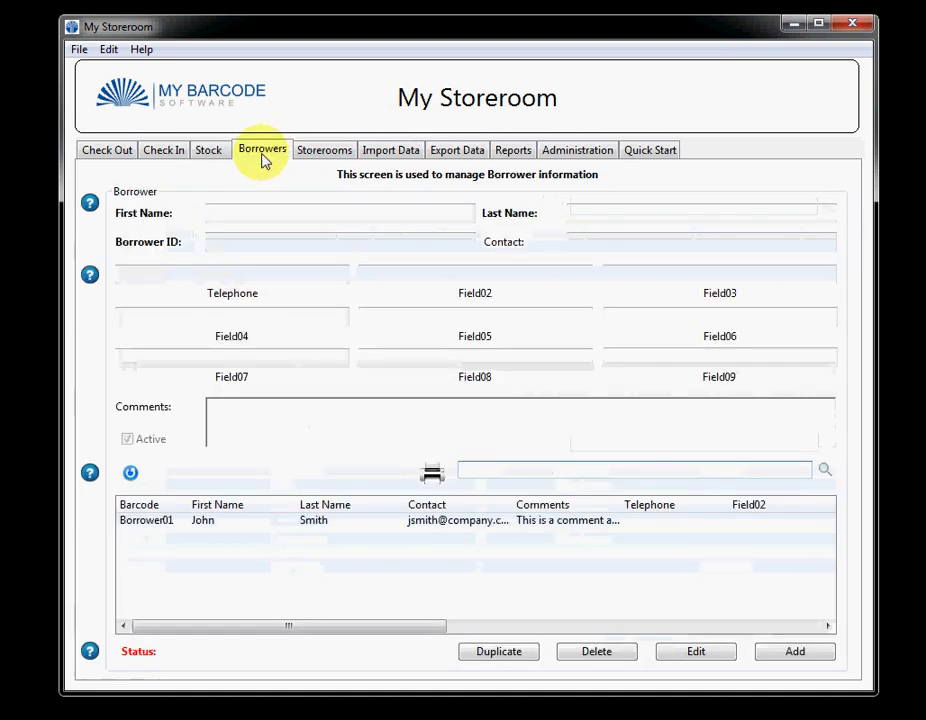
Rename the sample borrower's Field02 label to Building, then go to Storerooms.
click(314, 524)
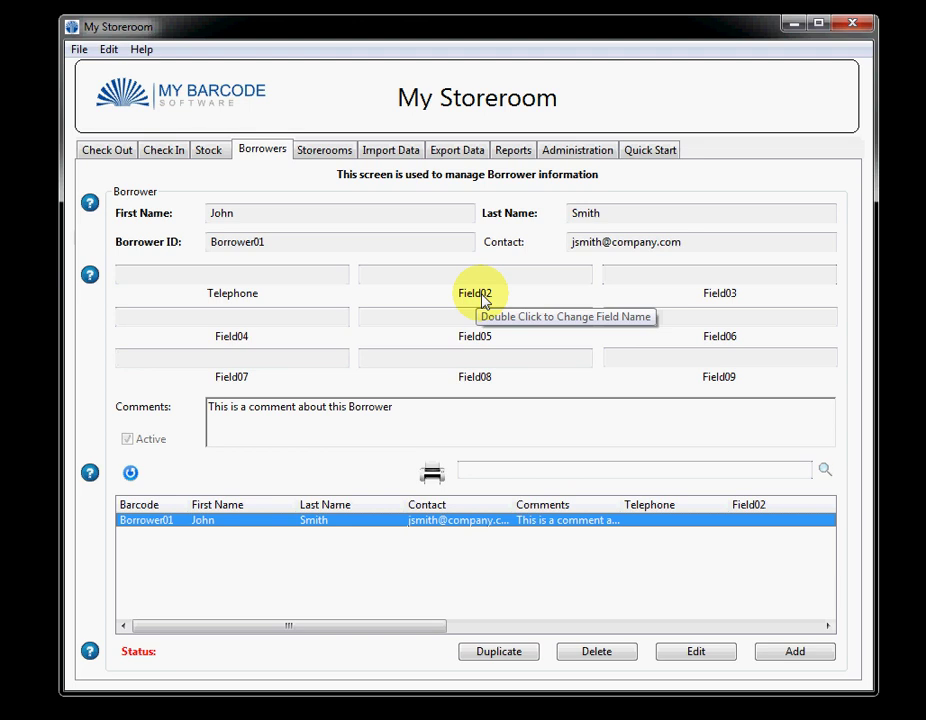
double_click(484, 300)
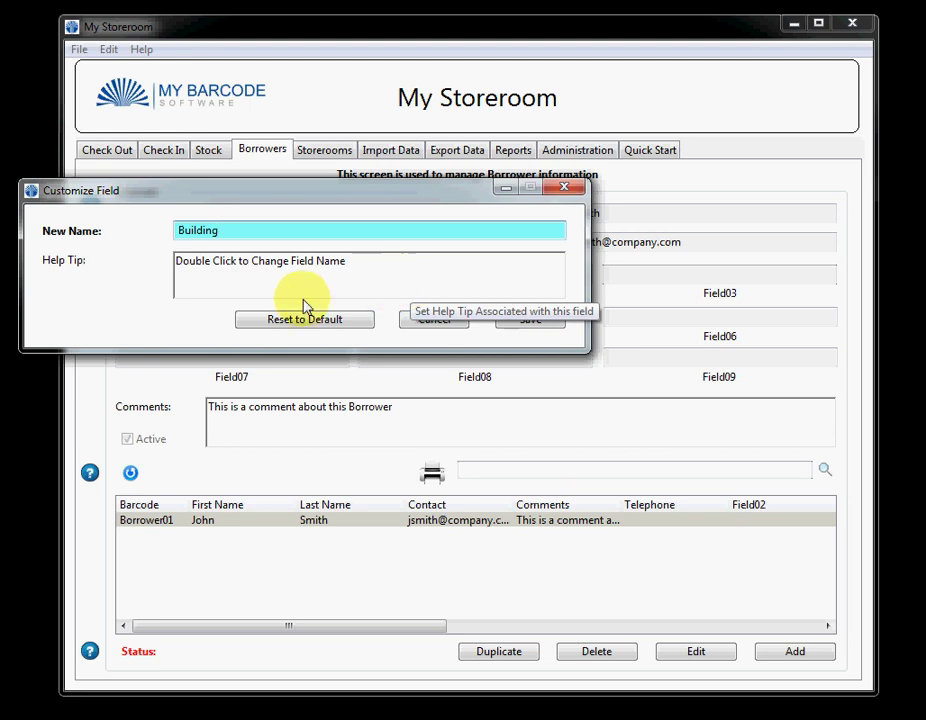
click(527, 320)
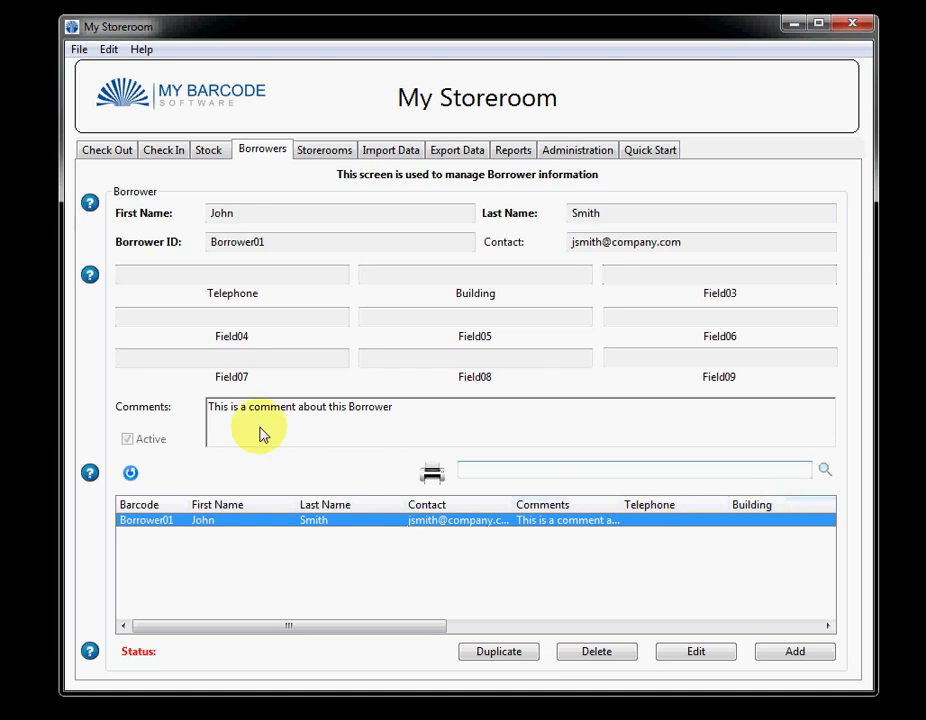
click(347, 430)
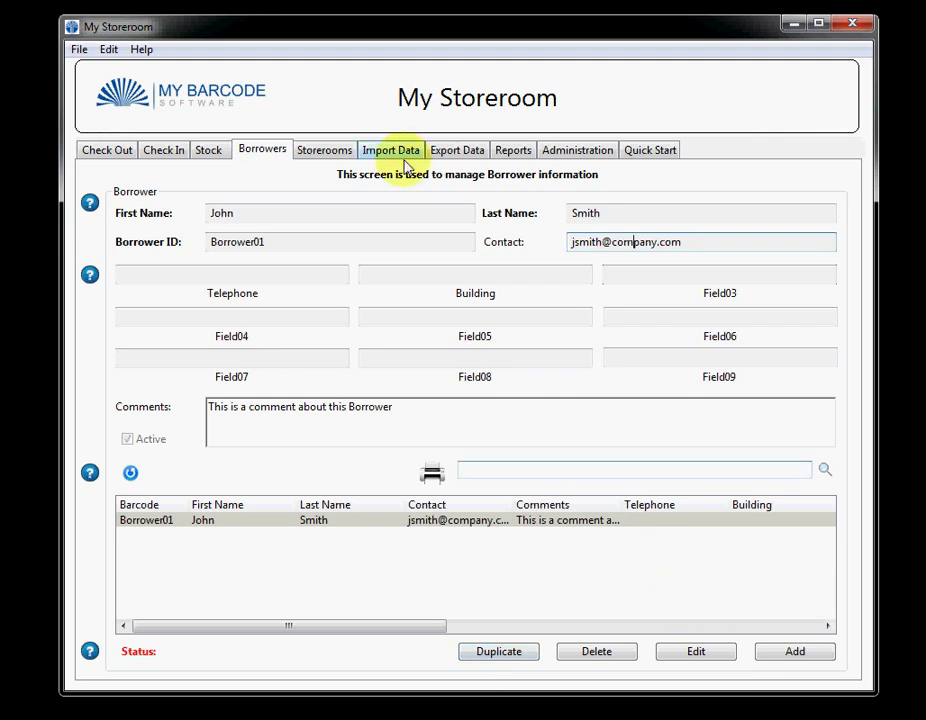
click(333, 152)
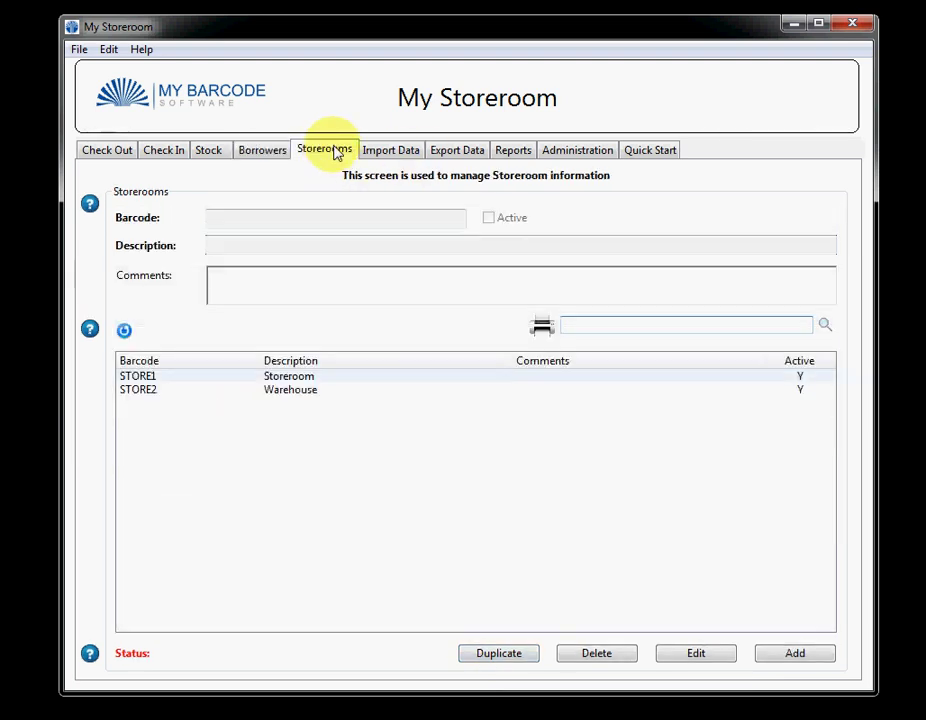
Review the STORE1 and STORE2 storeroom details, then go to the Import Data screen.
click(289, 375)
click(300, 391)
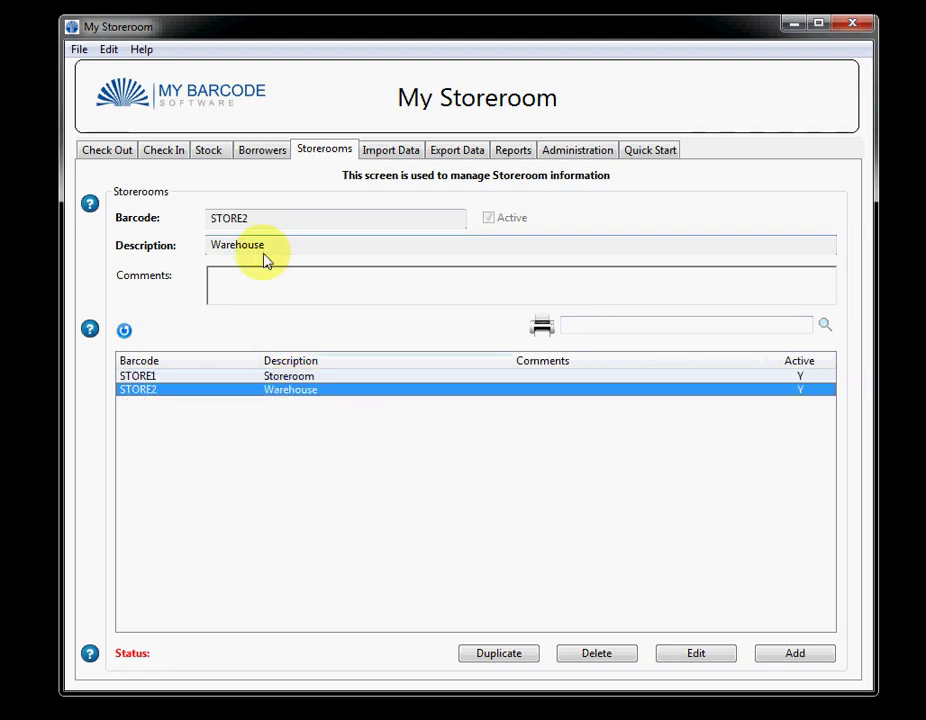
click(288, 377)
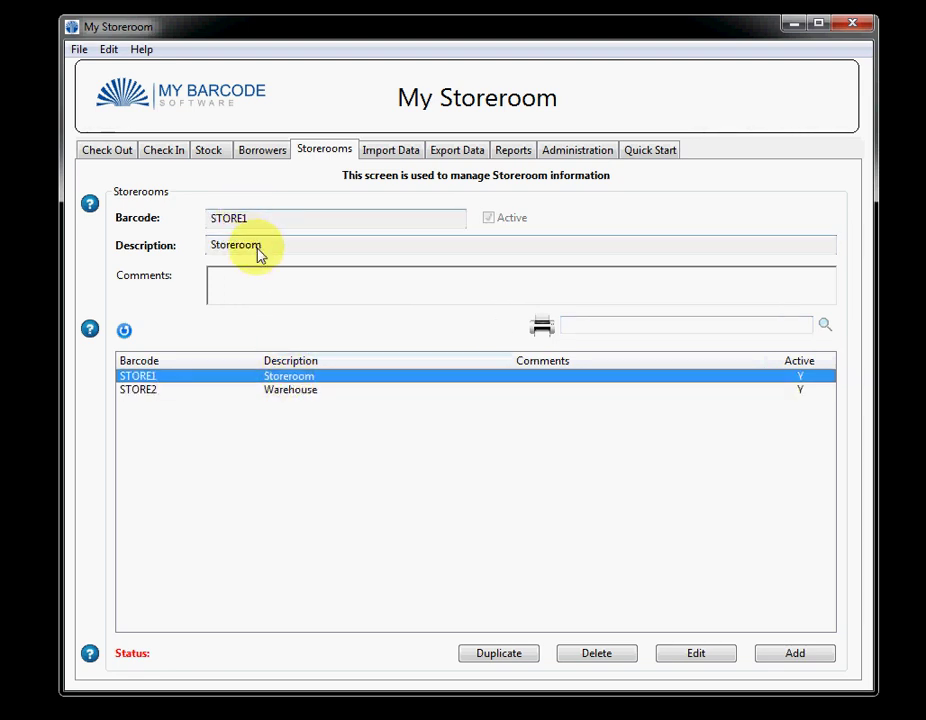
click(281, 298)
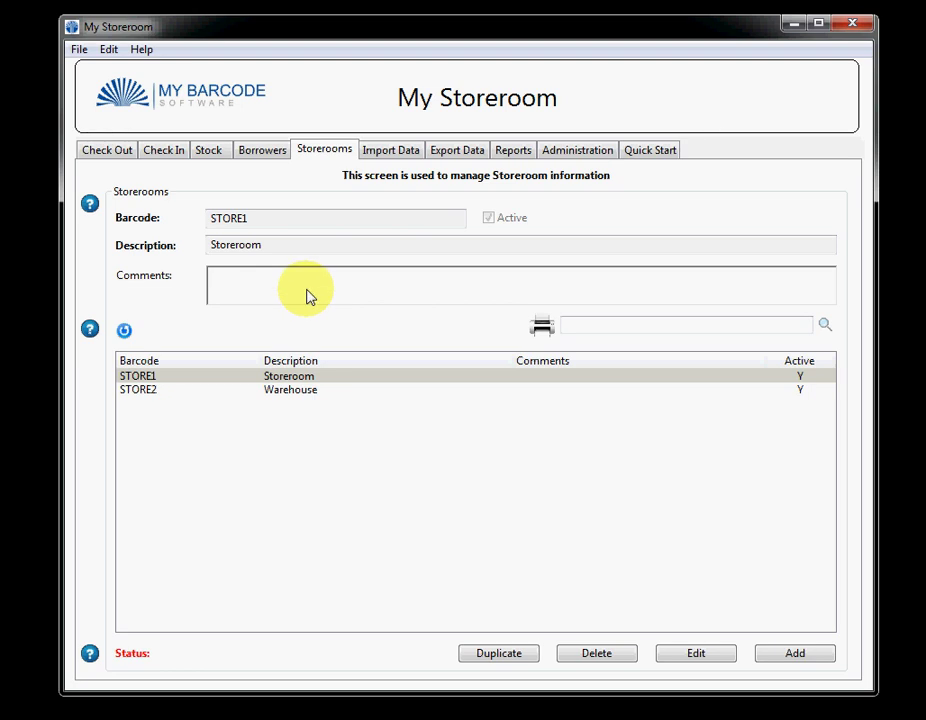
click(386, 155)
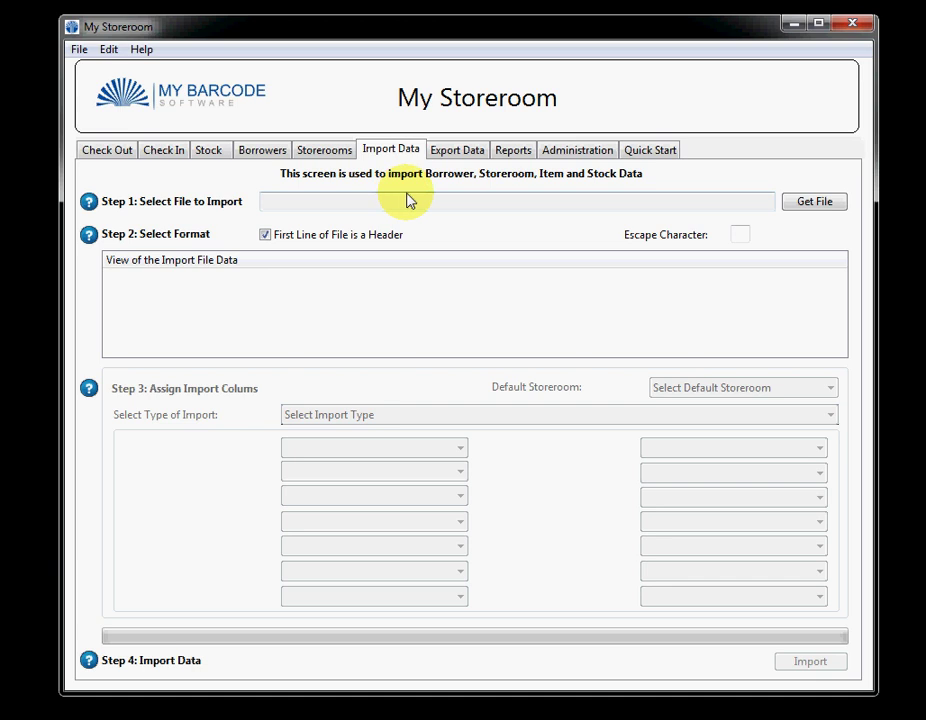
Load C:\Import.csv as the import file, previewing its six stock rows.
click(812, 202)
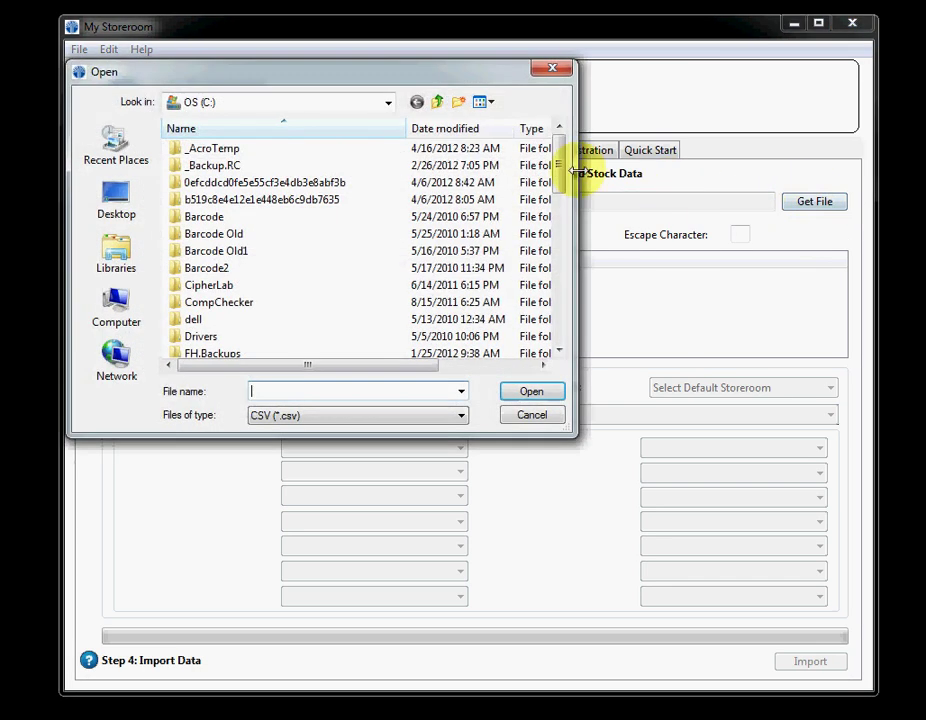
drag(561, 170, 550, 343)
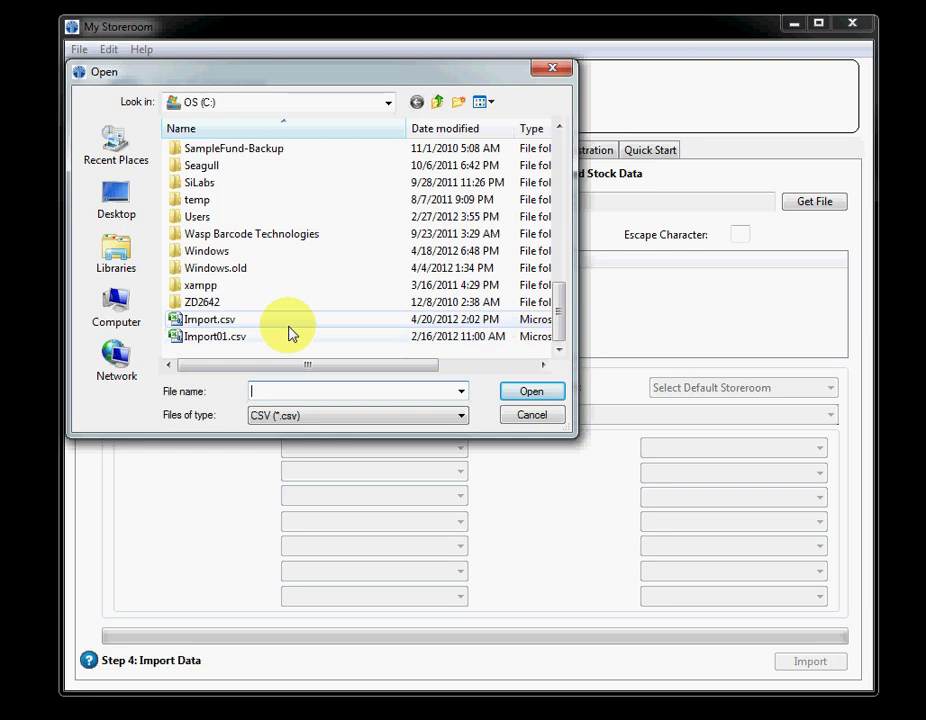
double_click(210, 321)
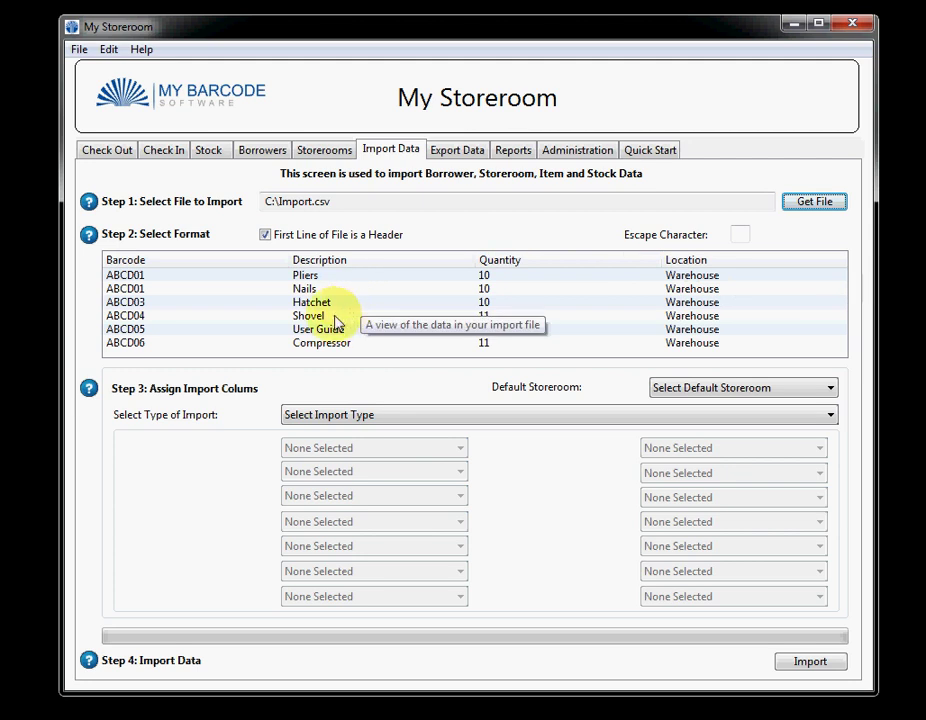
Import Import.csv as a Stock Import with Barcode, Description, Location and Quantity mapped.
click(379, 420)
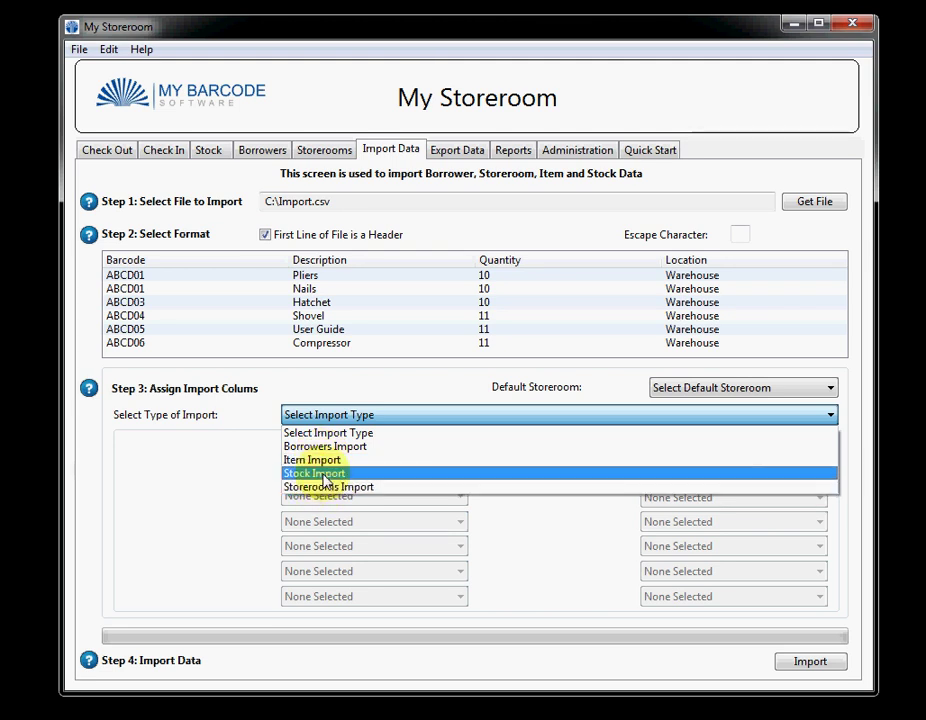
click(323, 476)
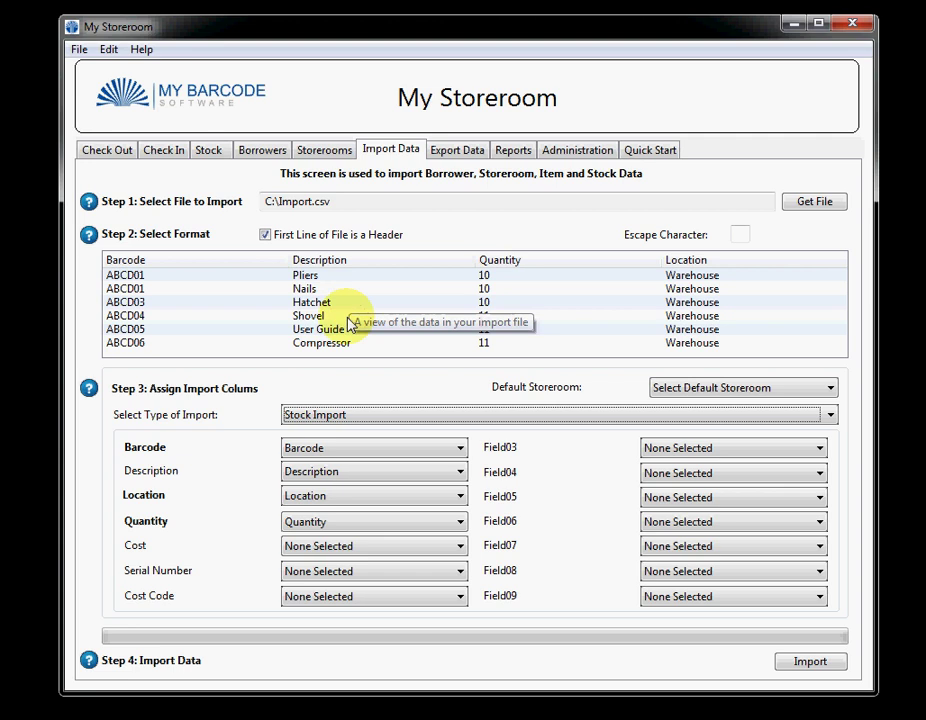
click(810, 663)
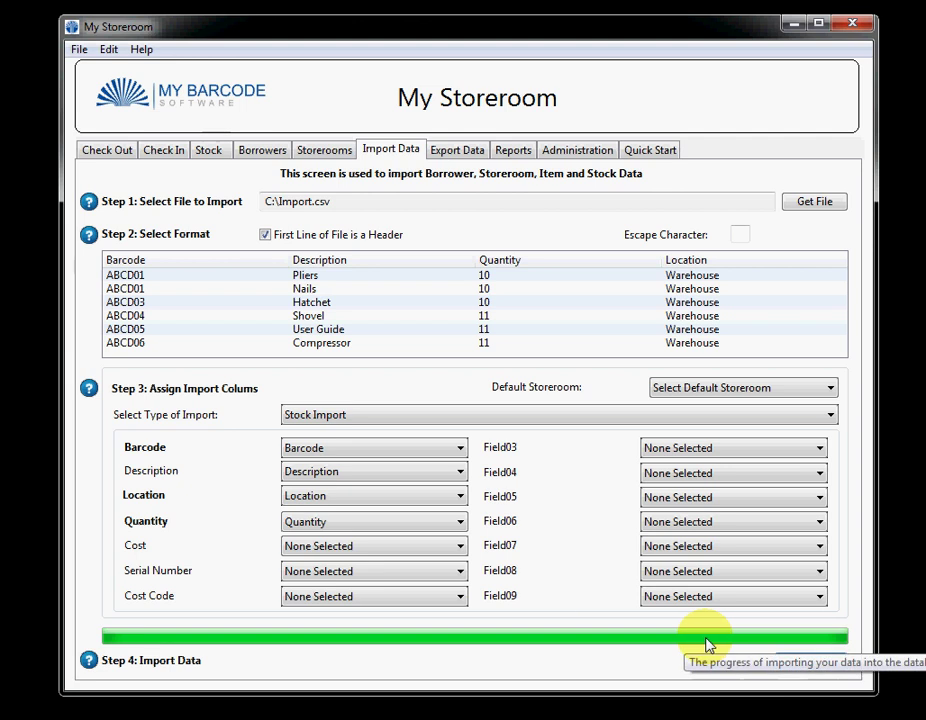
click(446, 157)
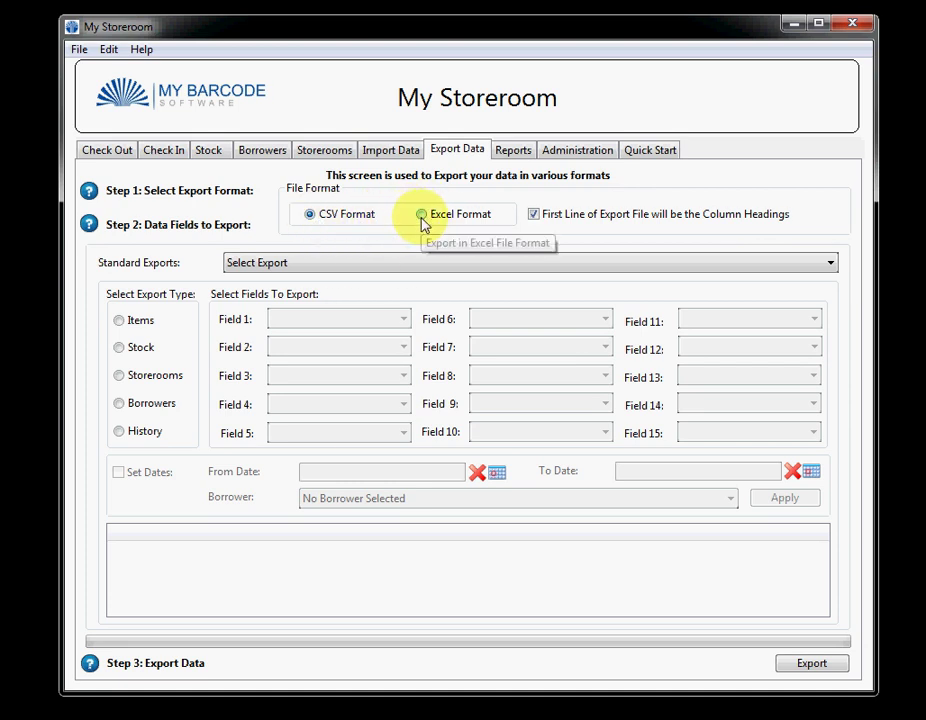
Choose the Stock Details standard export in CSV and review its fifteen-field preview.
click(415, 264)
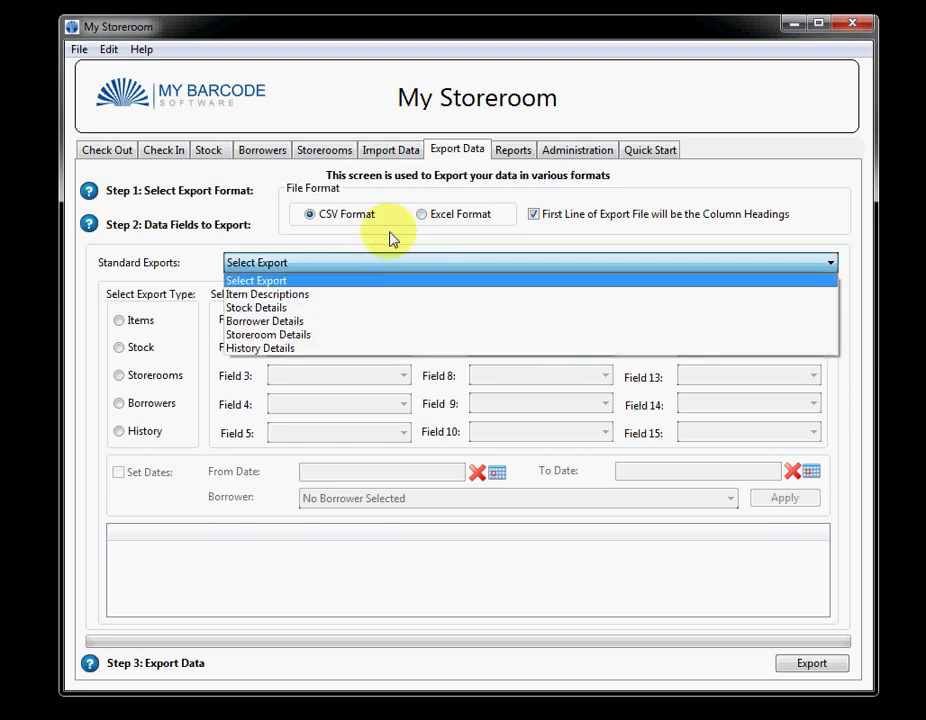
click(331, 310)
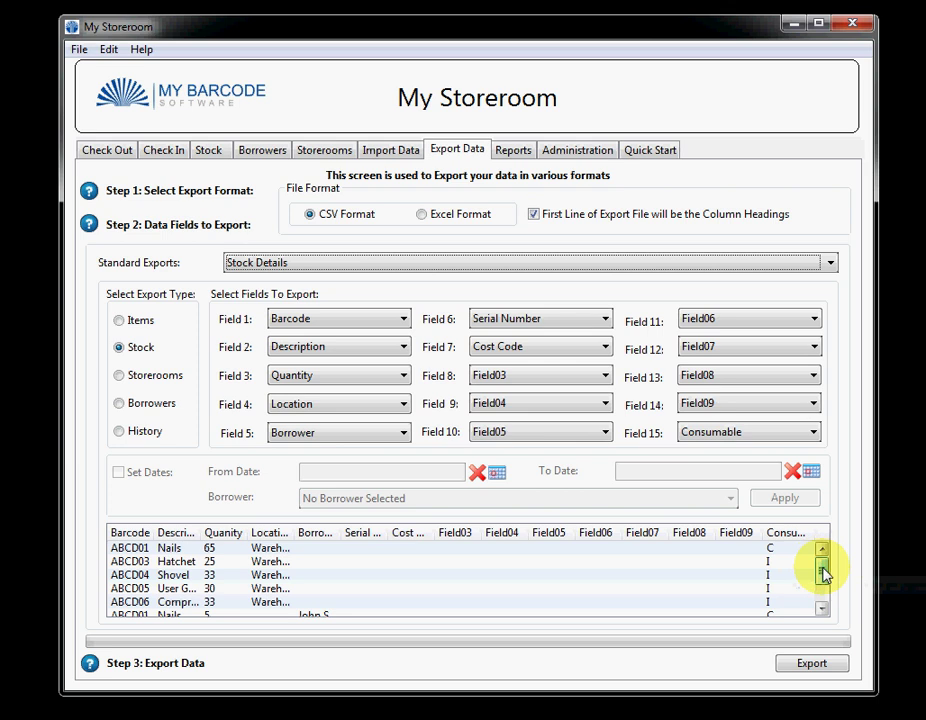
mouse_move(824, 574)
mouse_down()
mouse_move(823, 593)
mouse_move(820, 562)
mouse_up()
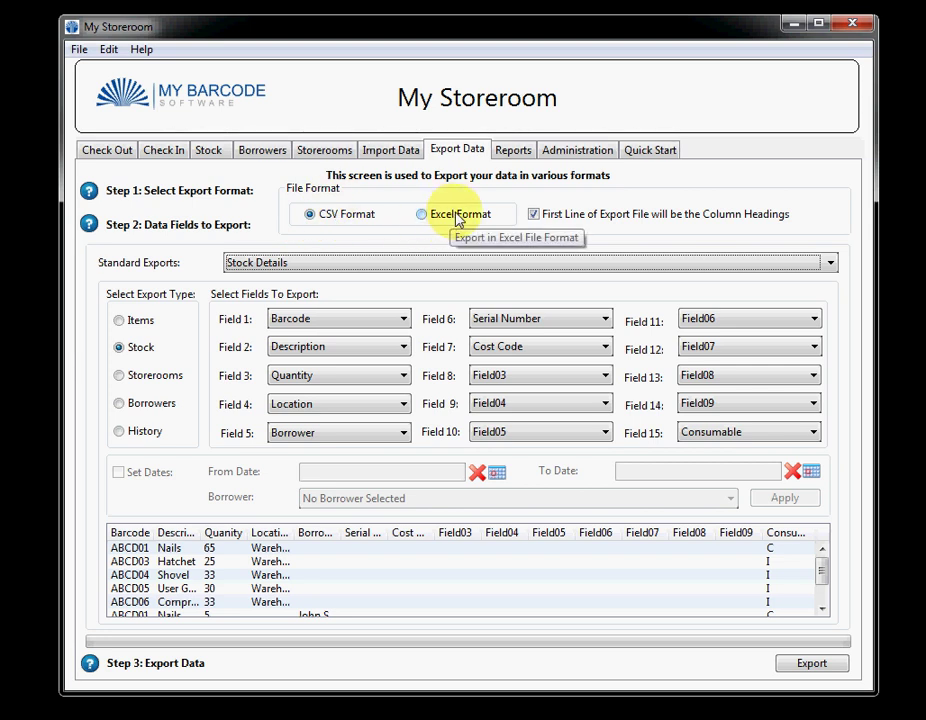
Run the Stock Details (By Storeroom) report for Warehouse, then go to Administration.
click(513, 152)
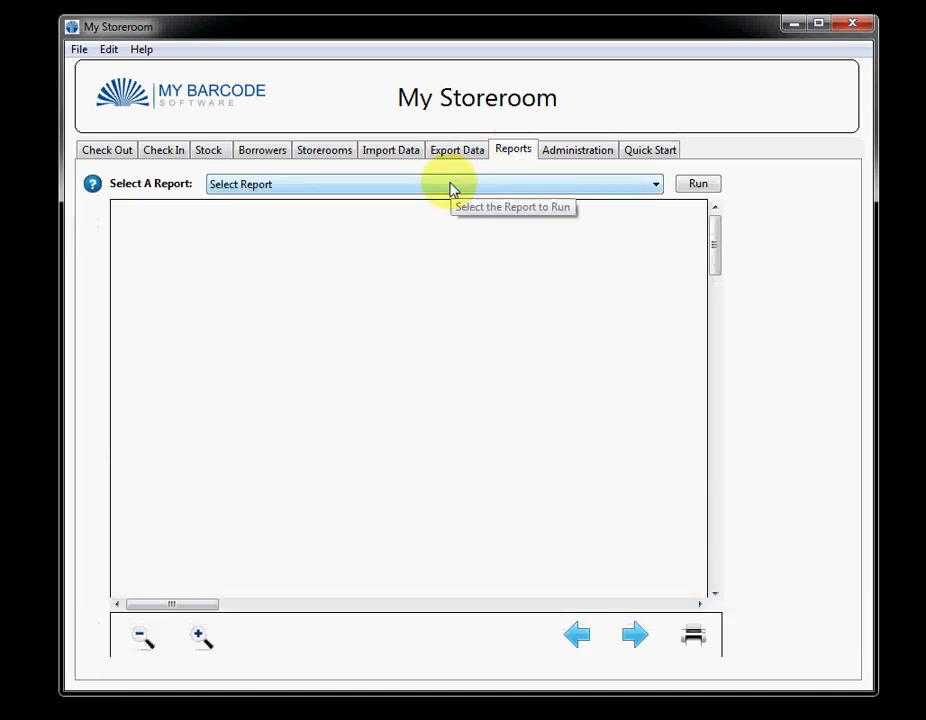
click(449, 188)
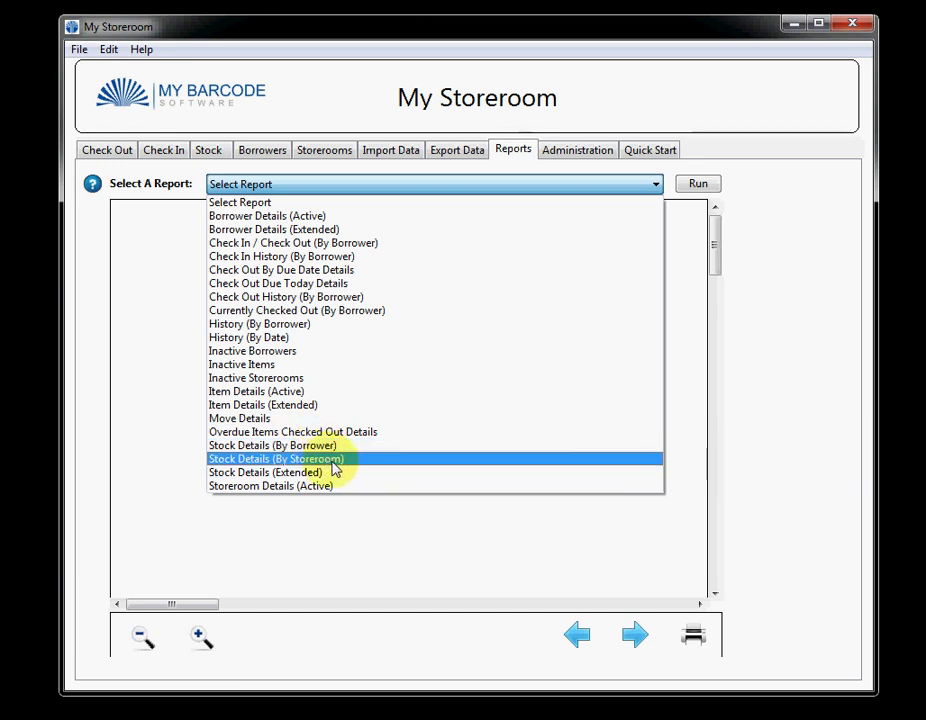
click(333, 462)
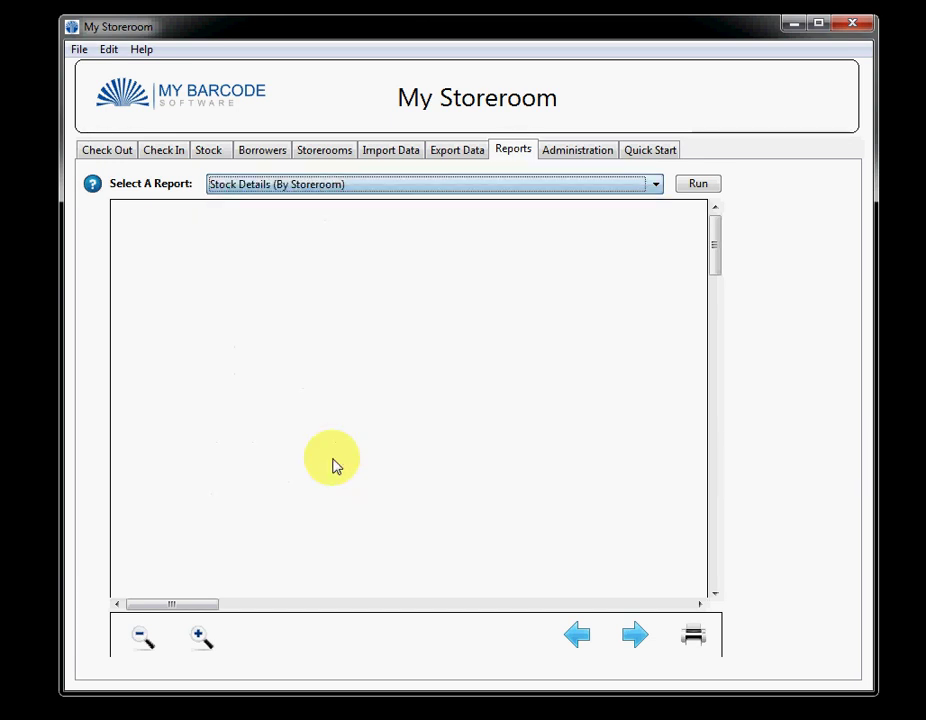
click(698, 186)
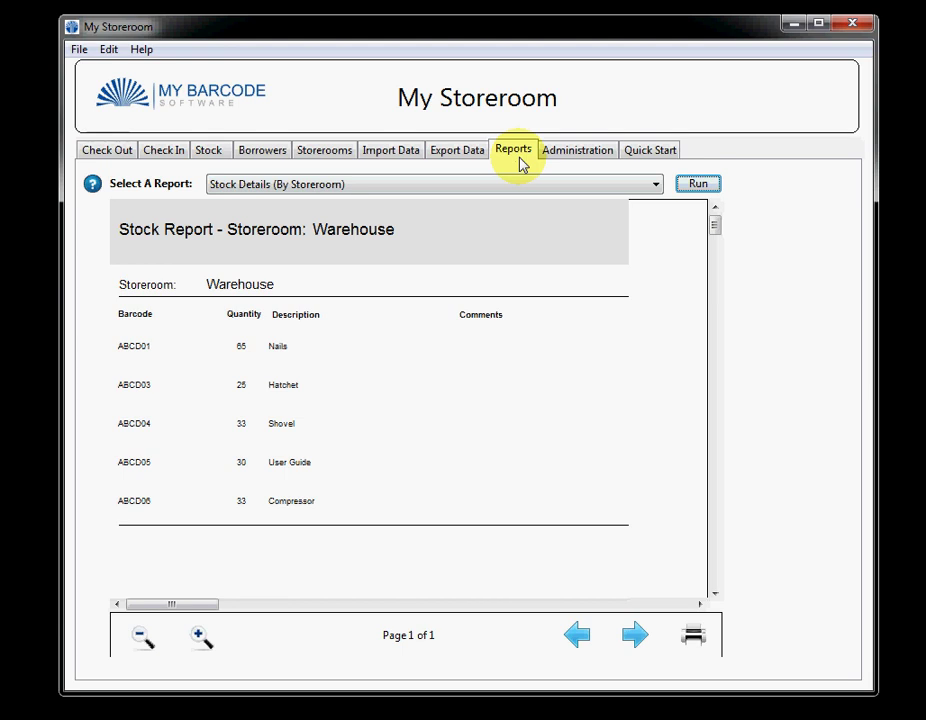
click(575, 151)
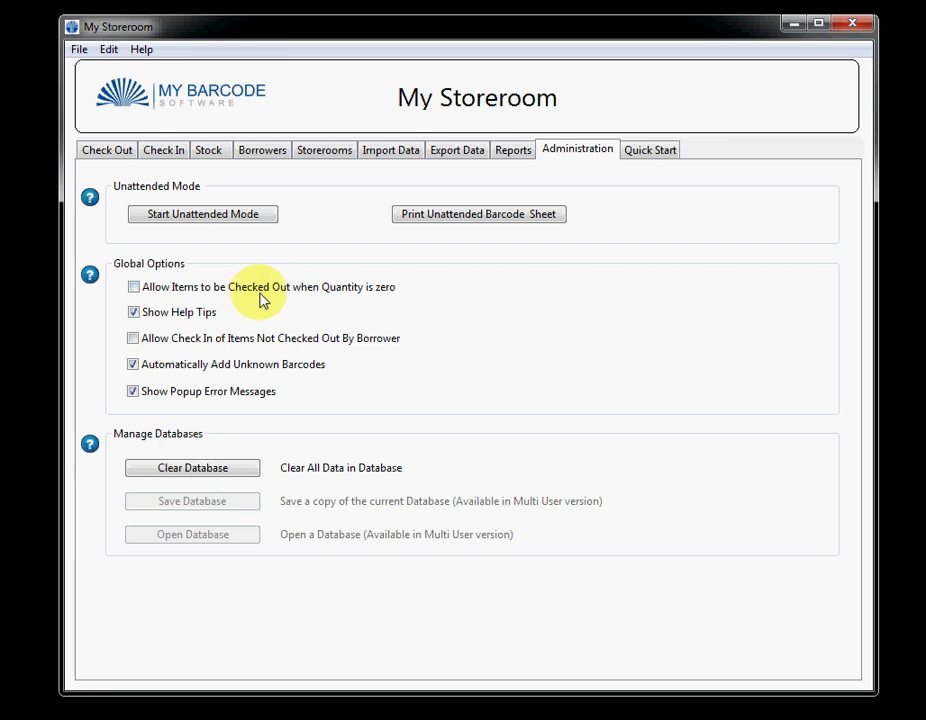
mouse_move(207, 295)
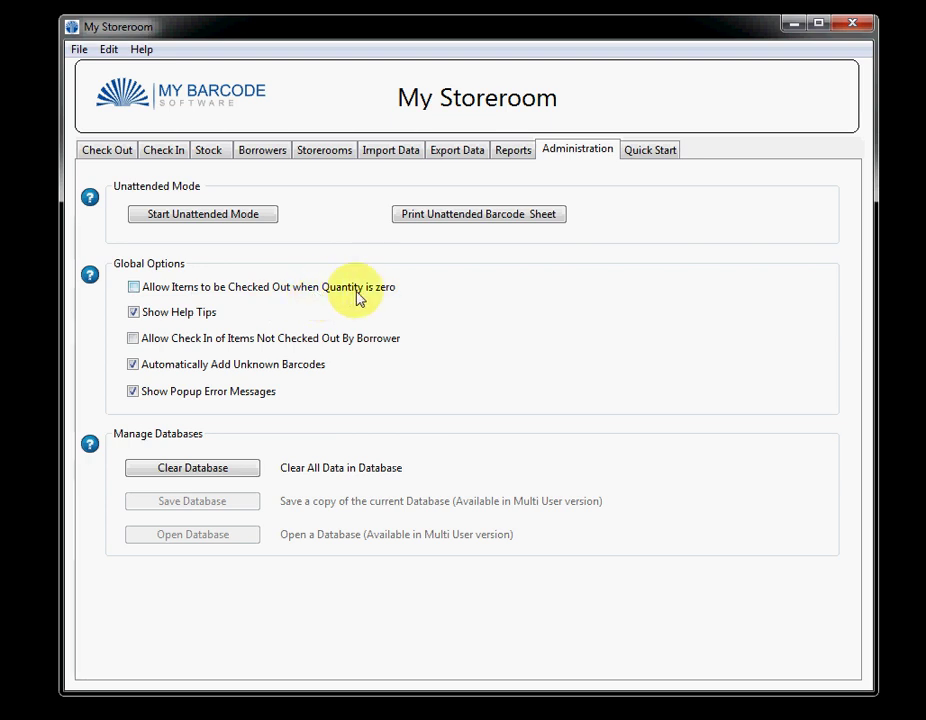
mouse_move(356, 293)
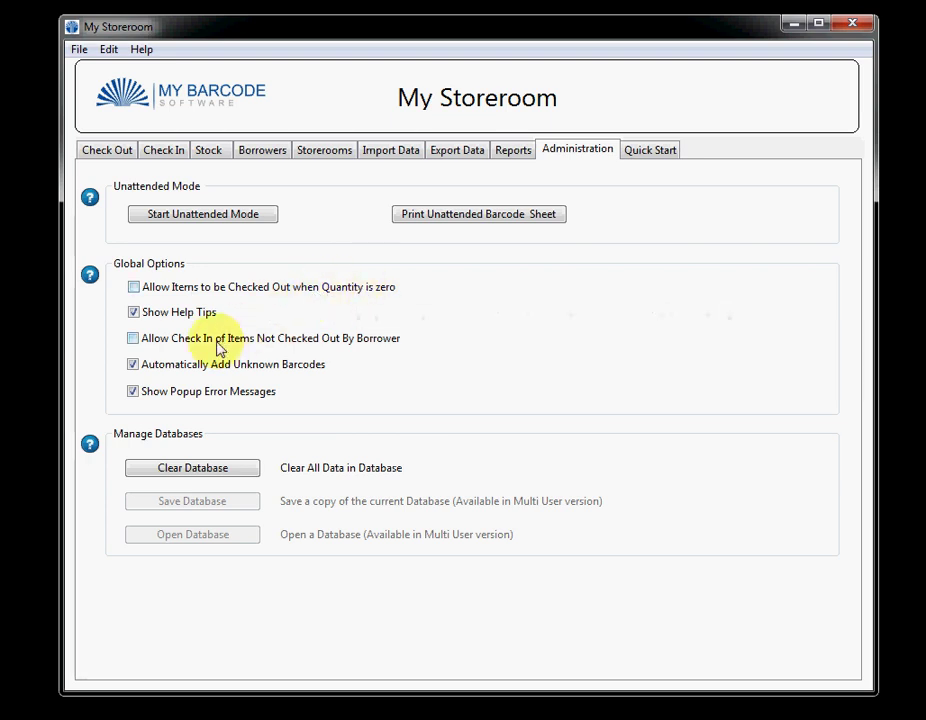
mouse_move(219, 347)
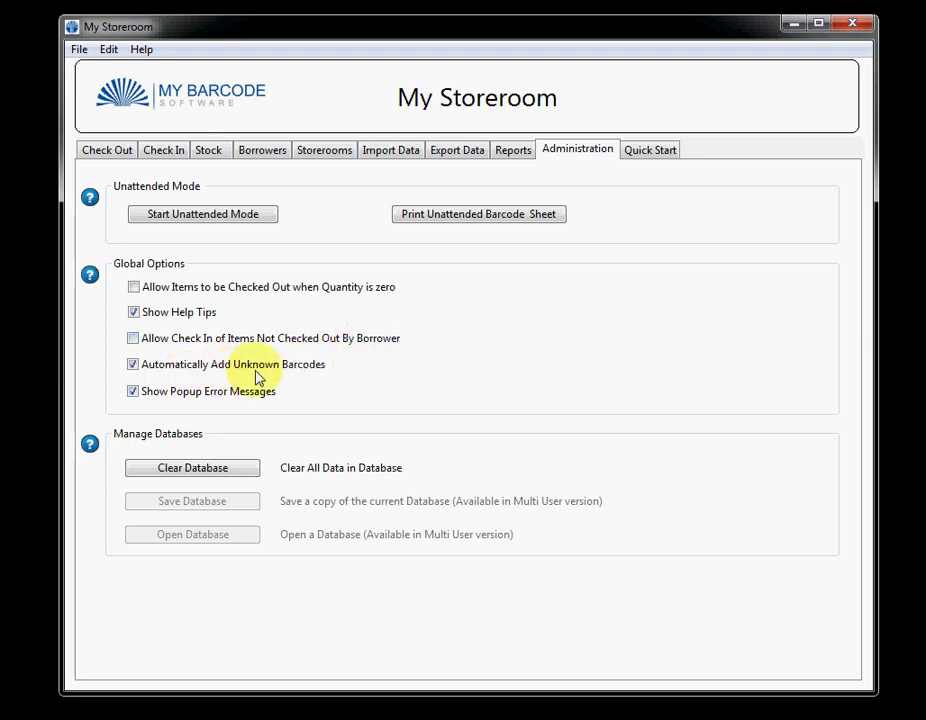
mouse_move(343, 364)
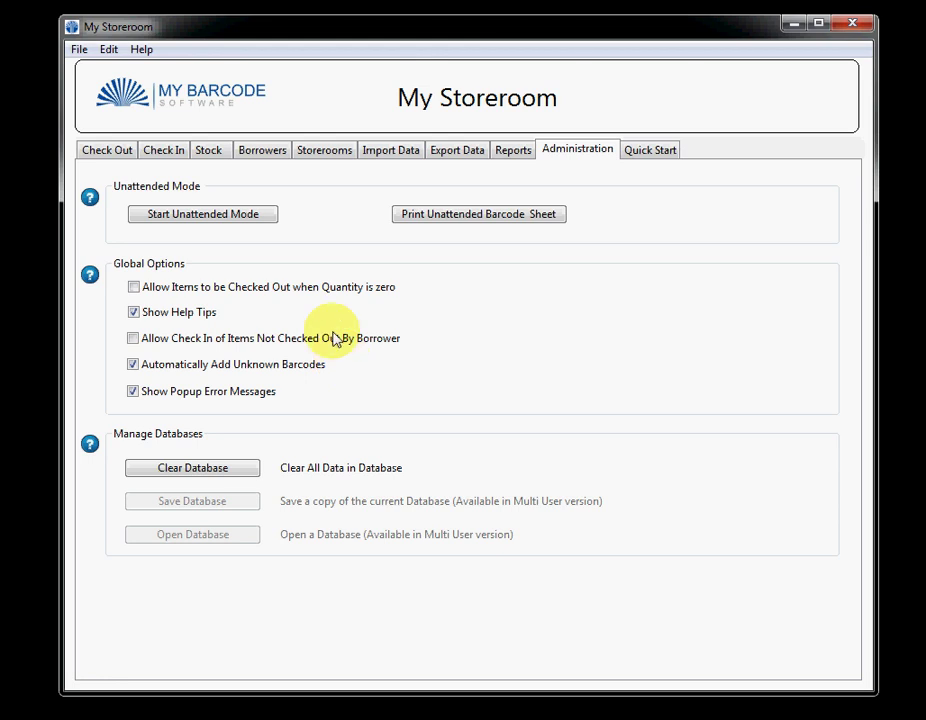
Start unattended mode with the sample borrower and Warehouse as current storeroom.
click(220, 216)
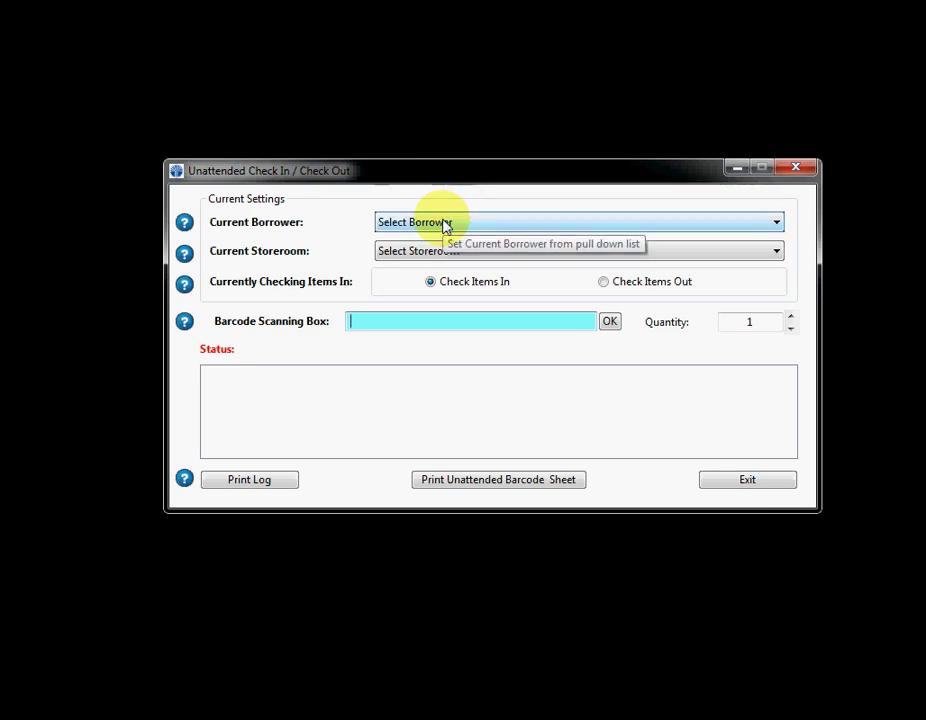
drag(440, 182, 413, 35)
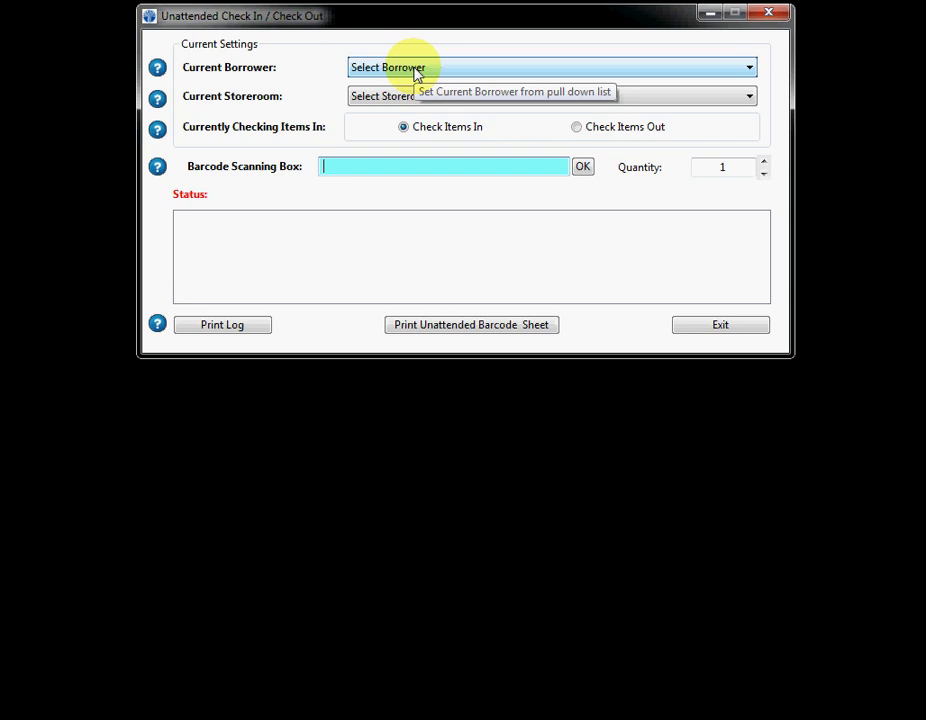
click(418, 72)
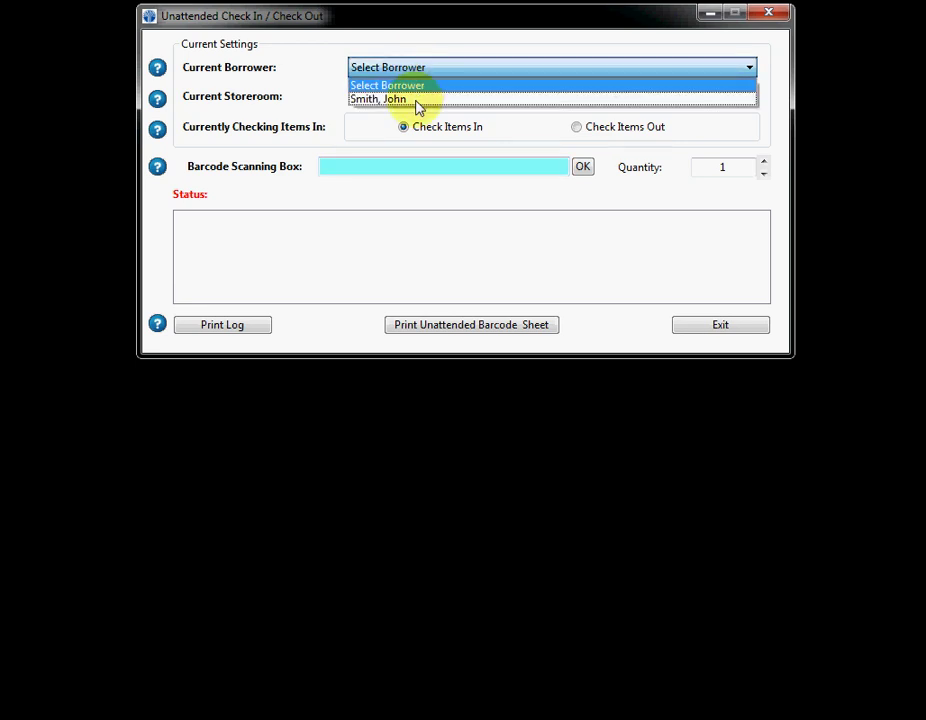
click(415, 100)
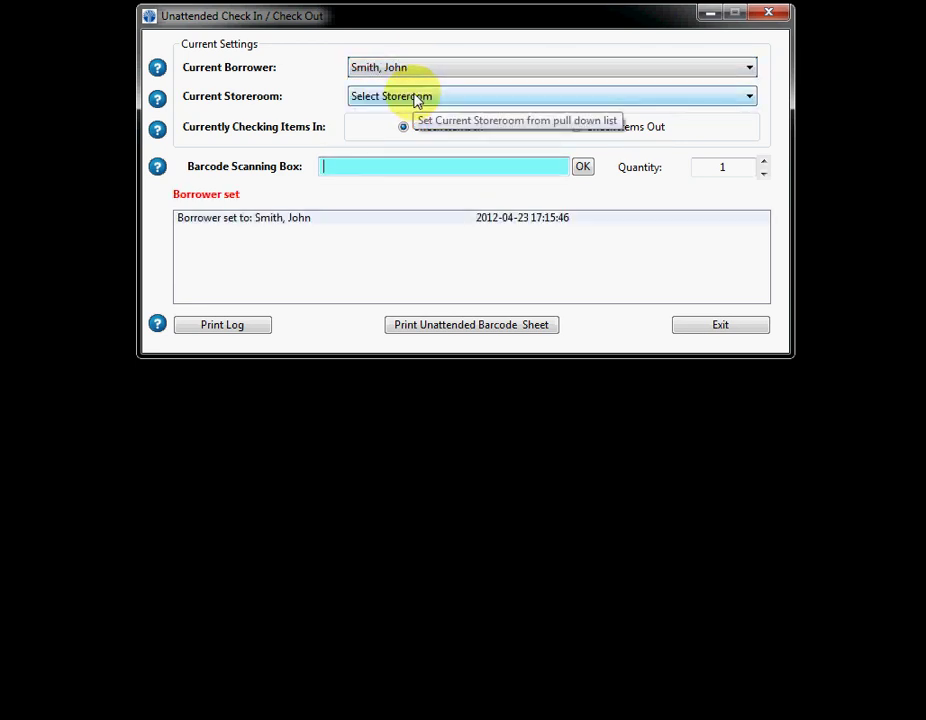
click(418, 98)
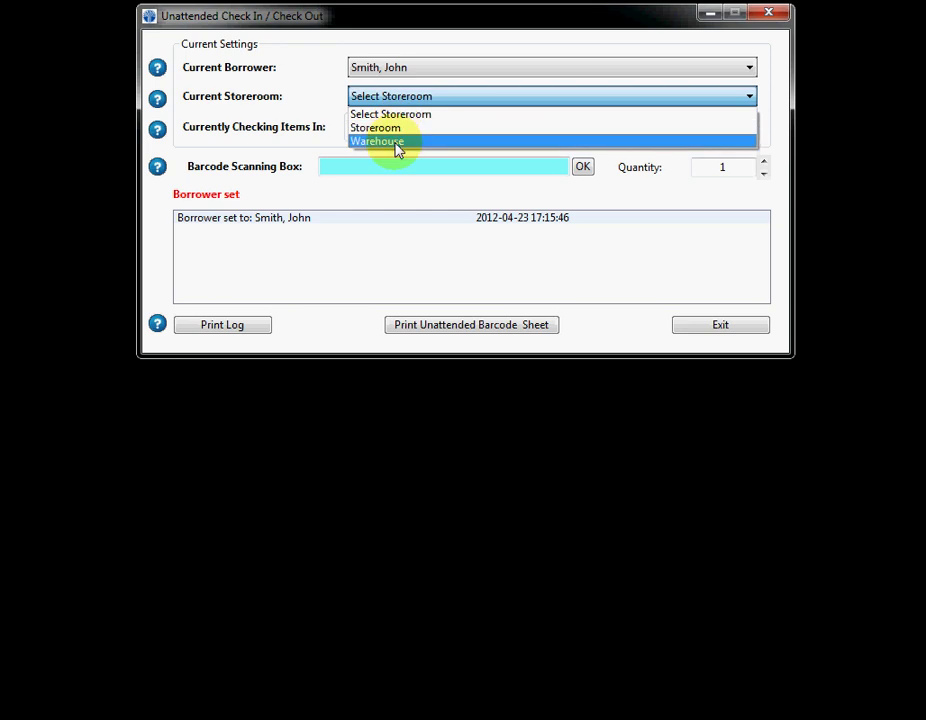
click(397, 142)
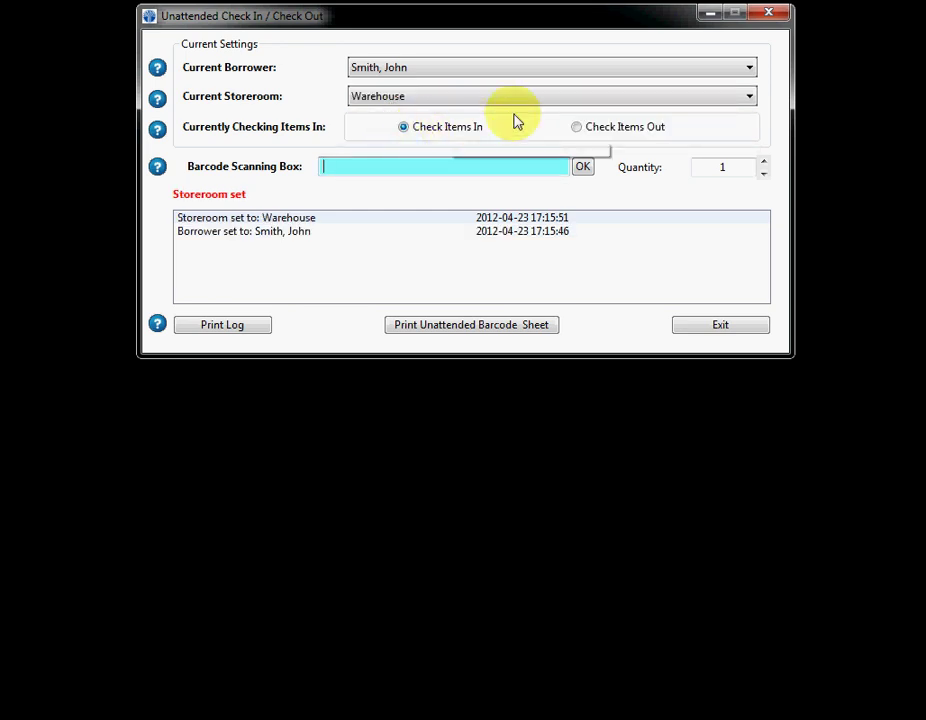
Set unattended mode to check items in with a scan quantity of 3.
click(577, 127)
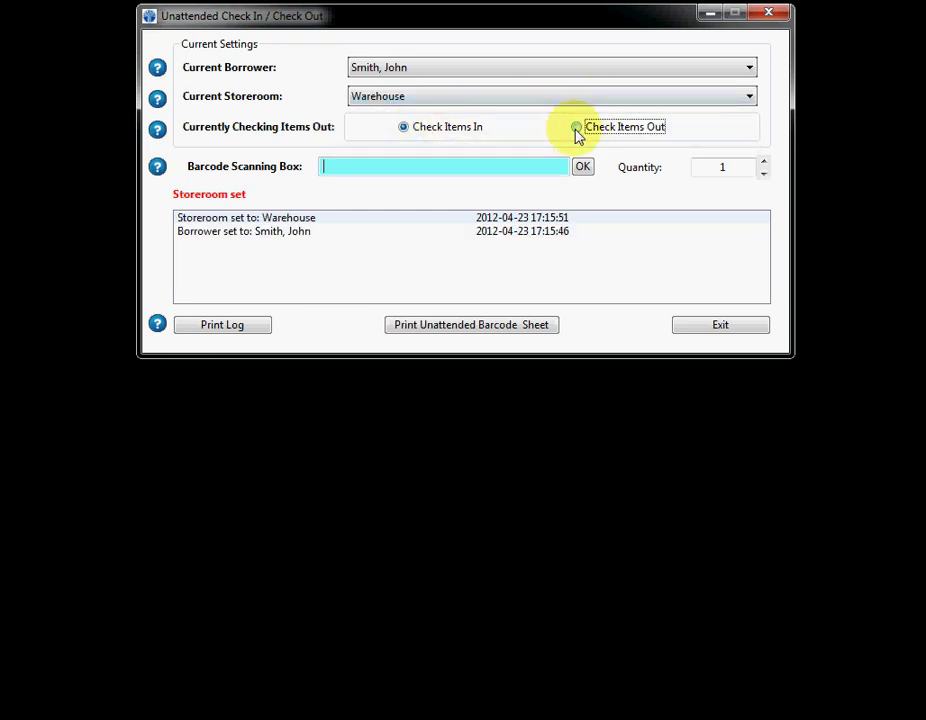
click(406, 129)
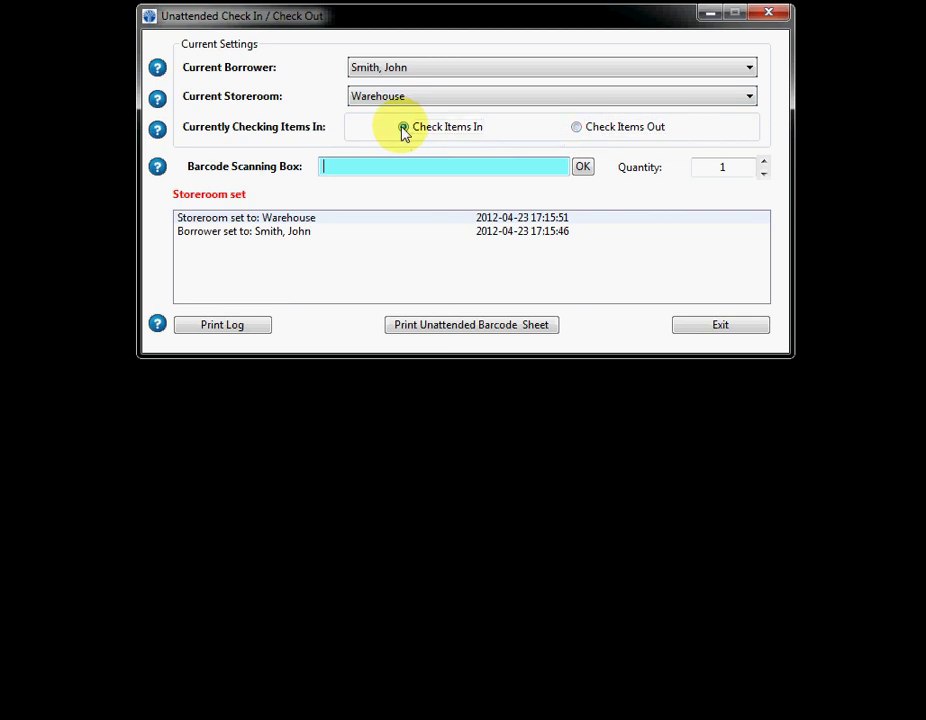
click(764, 175)
click(763, 162)
click(763, 162)
click(763, 162)
Lower the scan quantity to 1 and highlight the log's Warehouse storeroom and borrower entries.
click(764, 174)
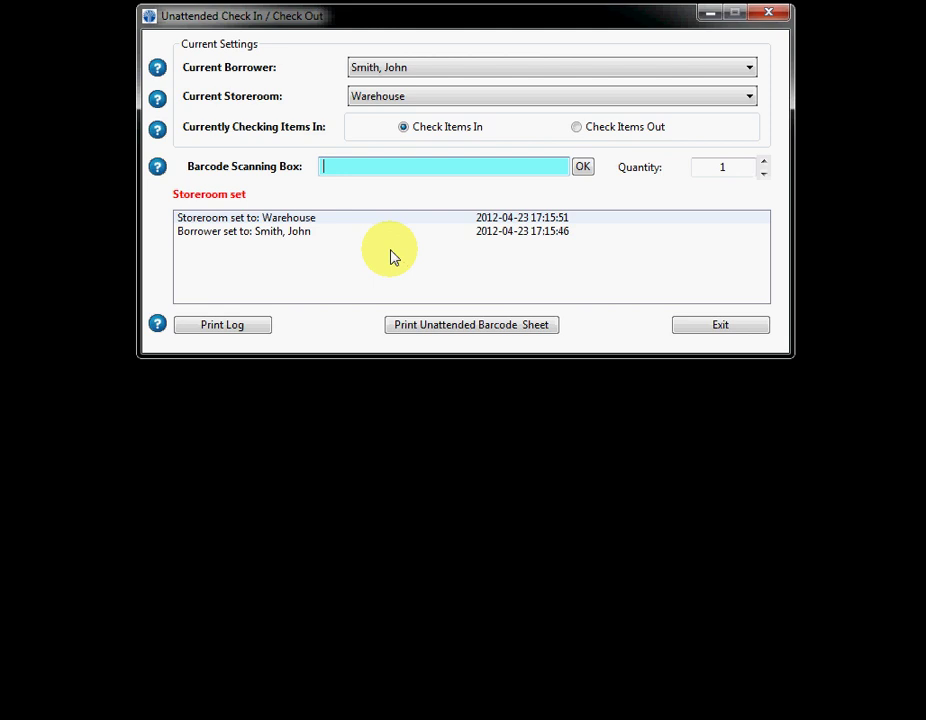
click(504, 231)
click(506, 218)
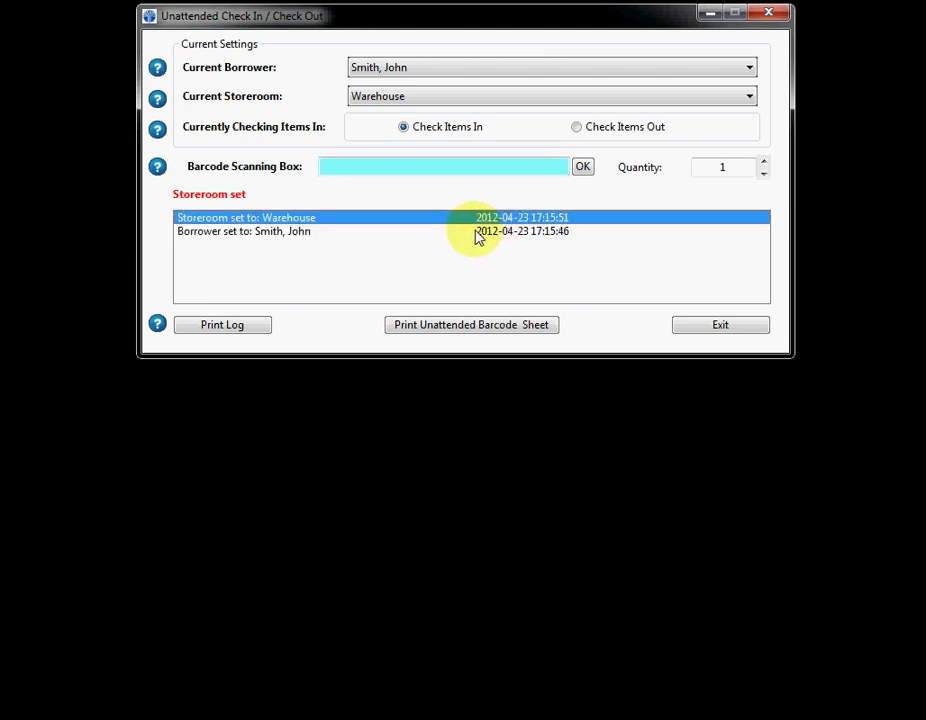
click(476, 232)
click(481, 221)
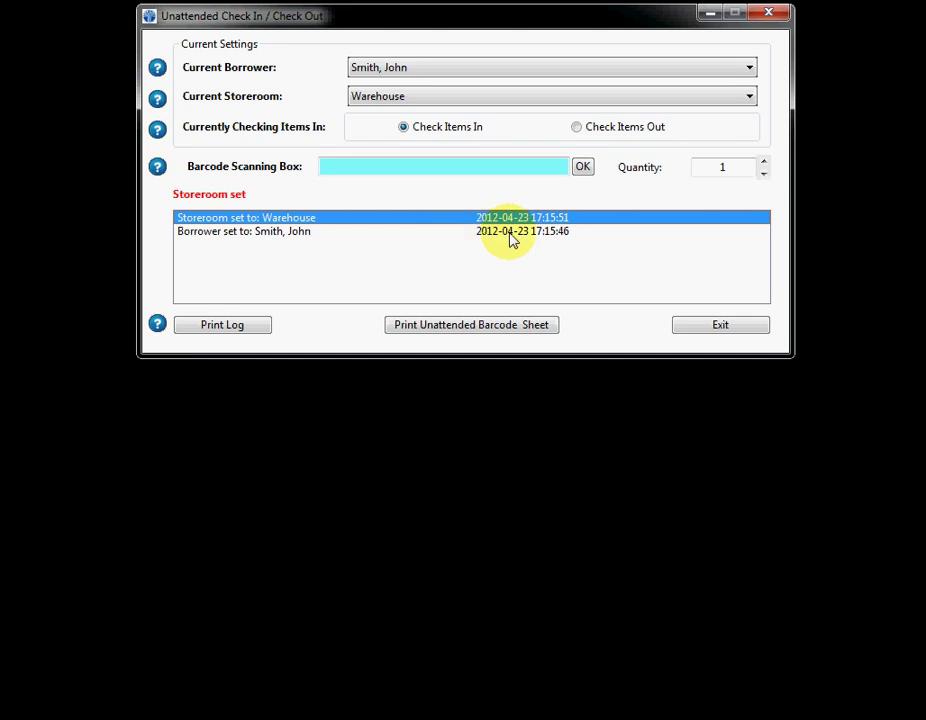
click(515, 231)
click(514, 222)
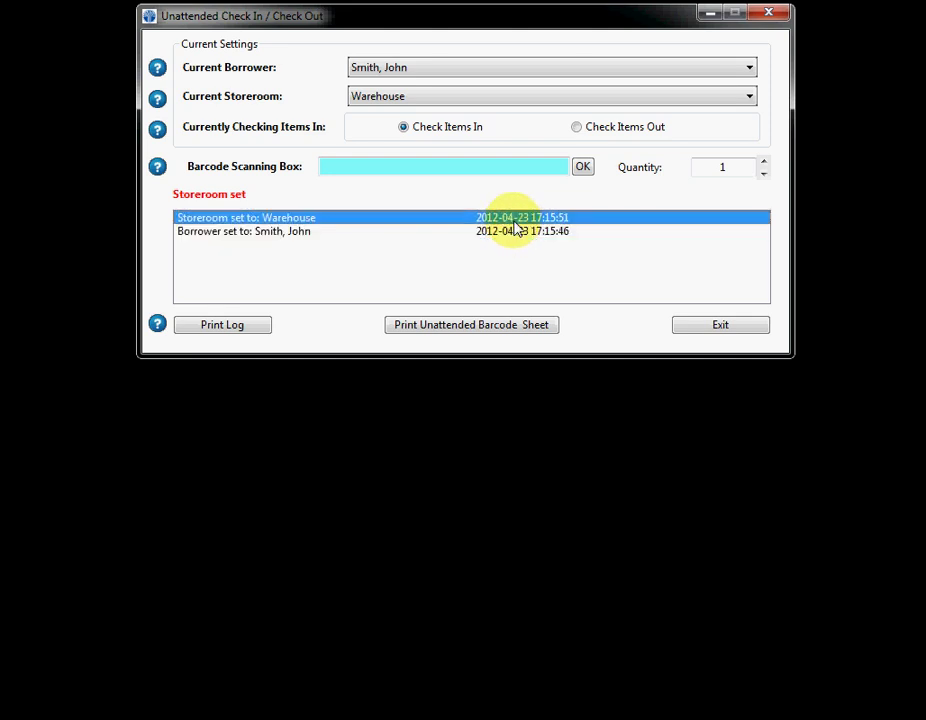